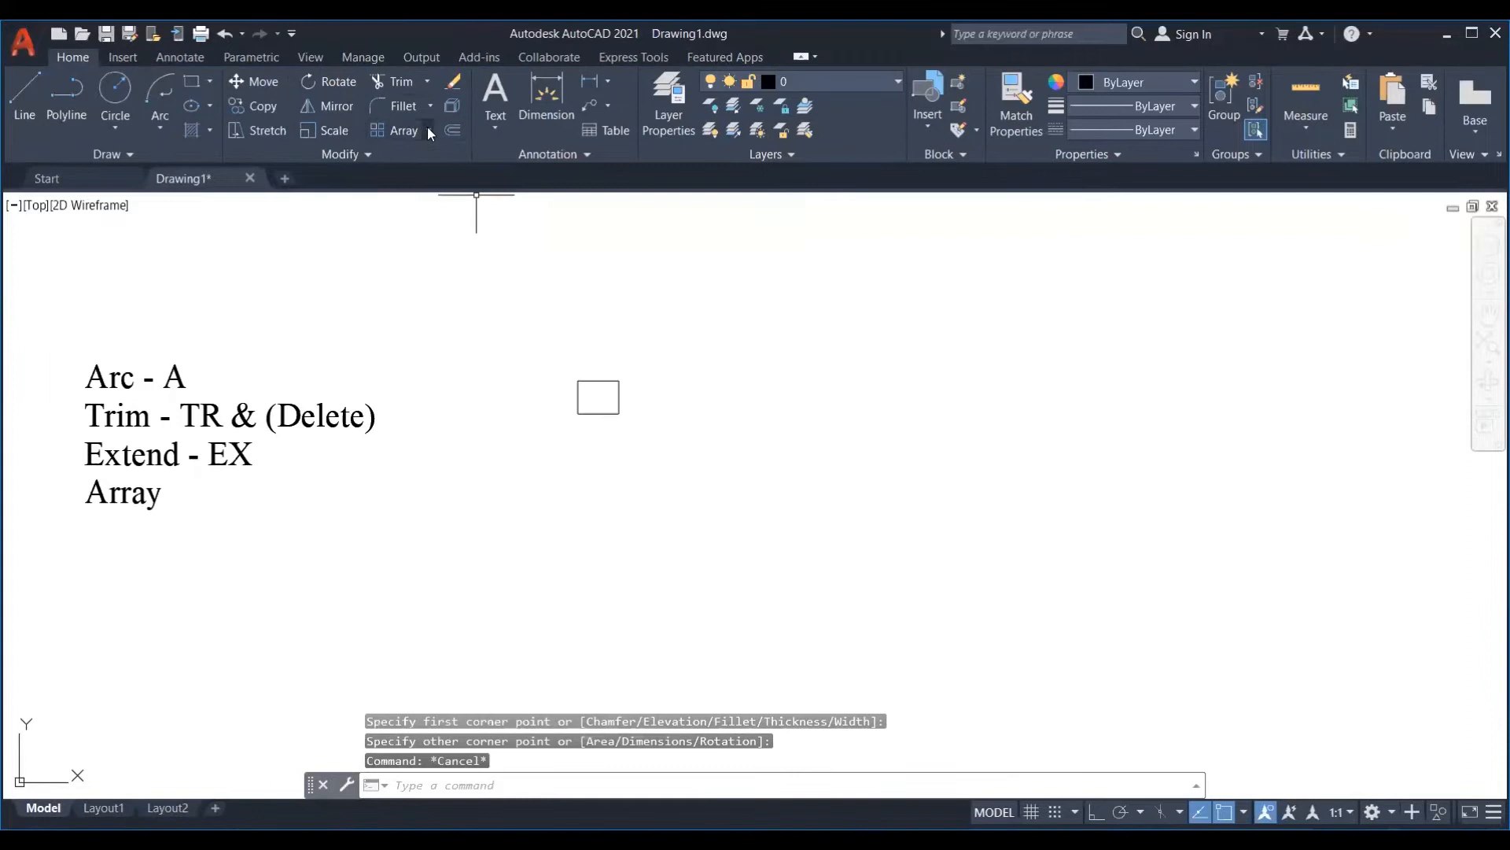
{"action": "left_click", "coordinate": [429, 129]}
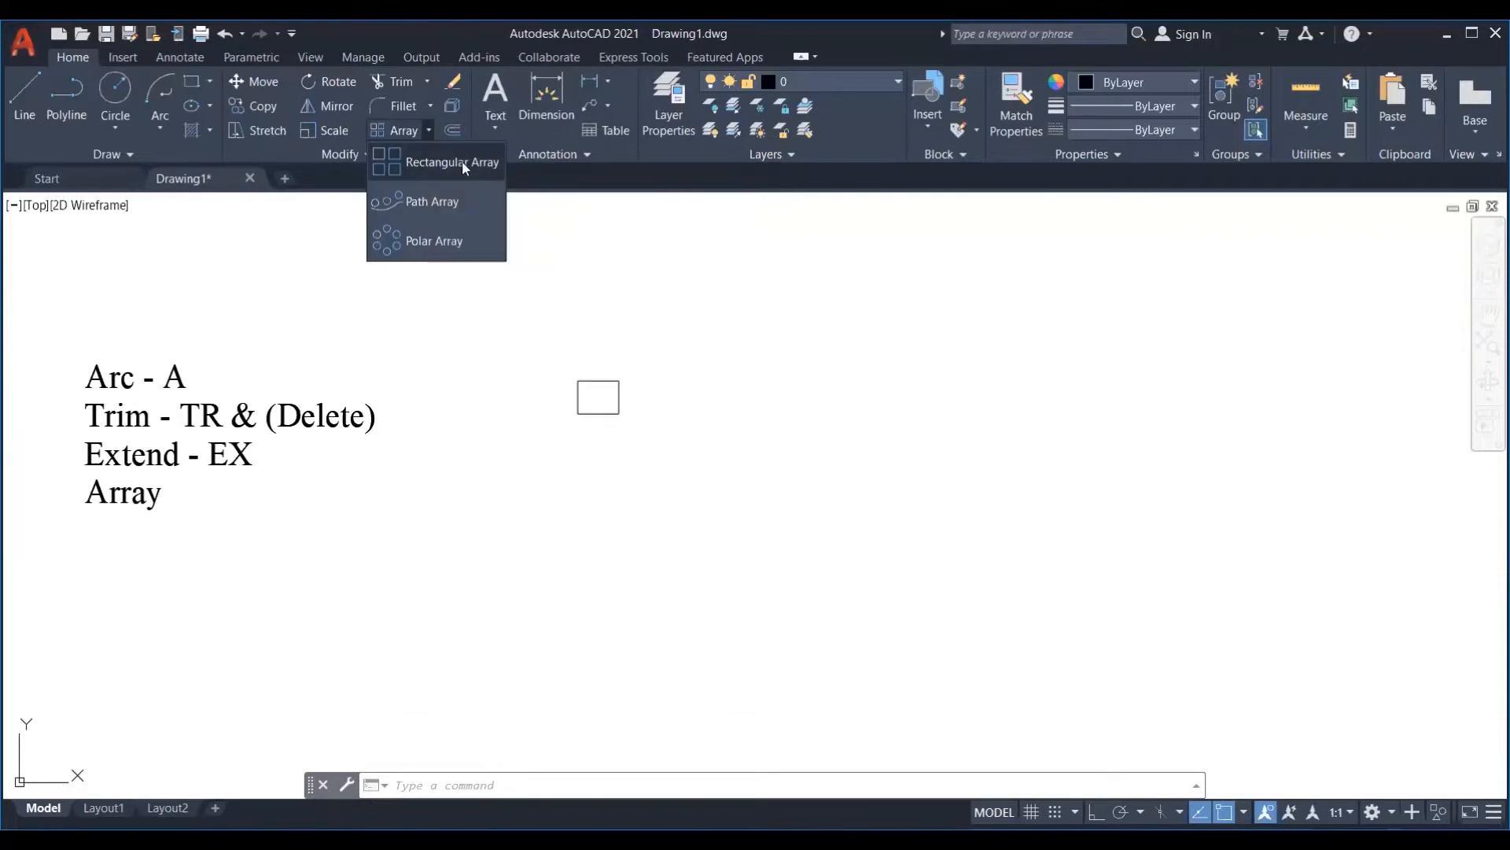
{"action": "key", "text": "Escape"}
{"action": "type", "text": "ar"}
{"action": "key", "text": "Return"}
{"action": "left_click", "coordinate": [672, 355]}
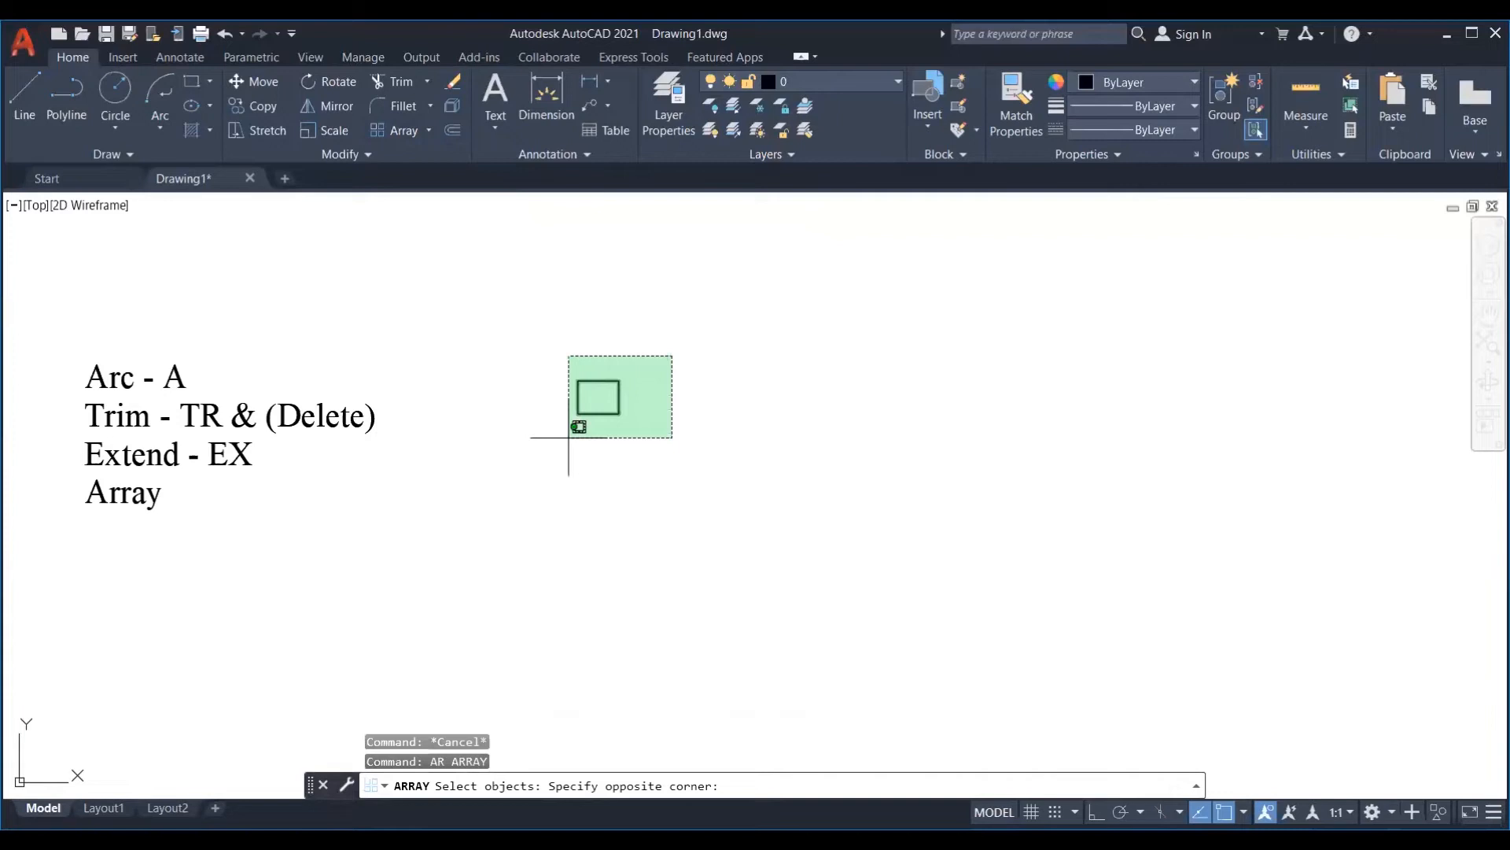
{"action": "left_click", "coordinate": [569, 437]}
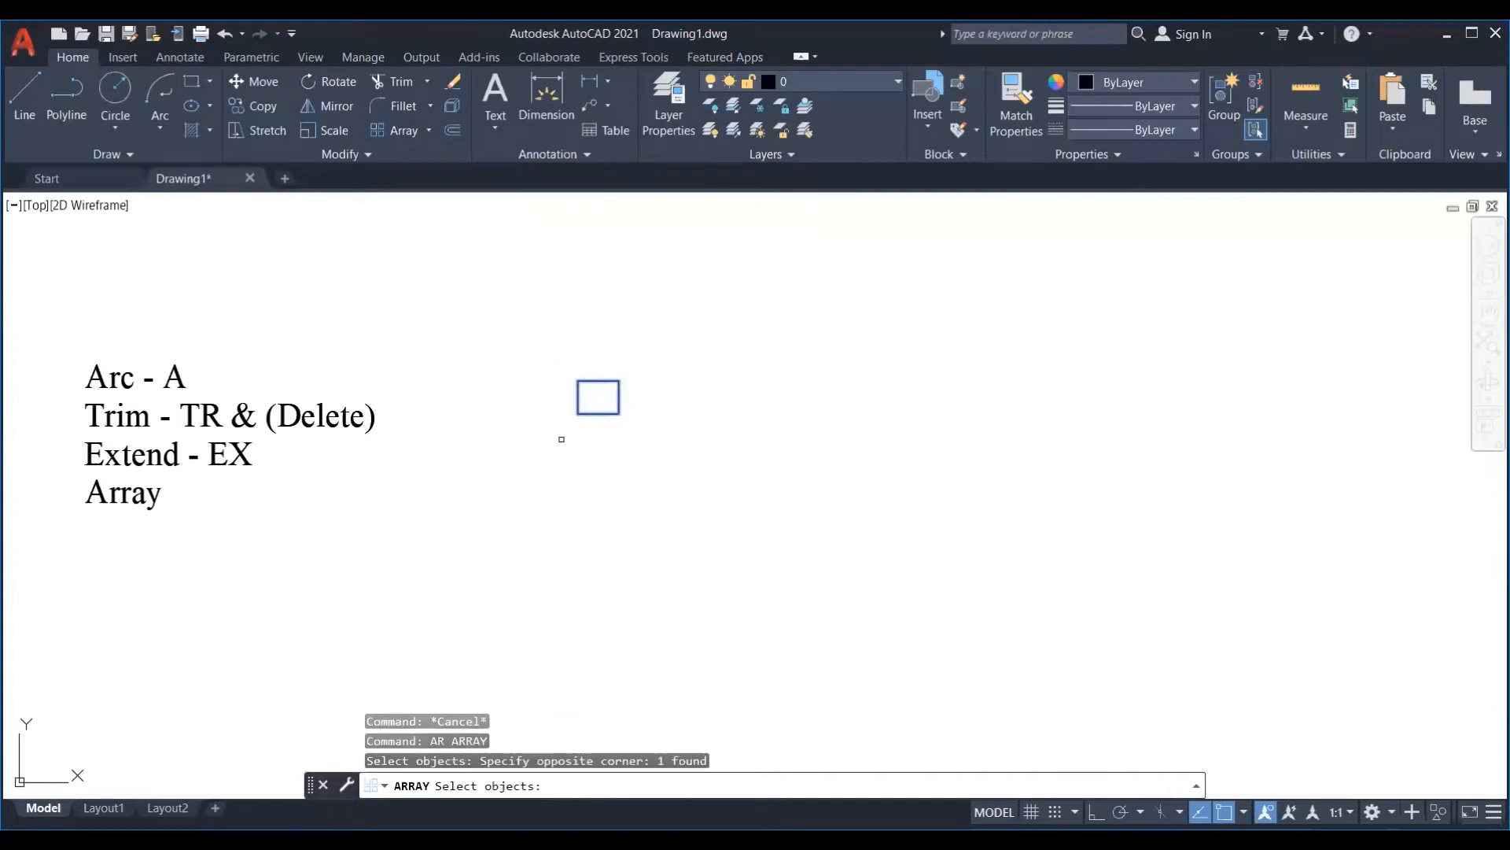
{"action": "key", "text": "Return"}
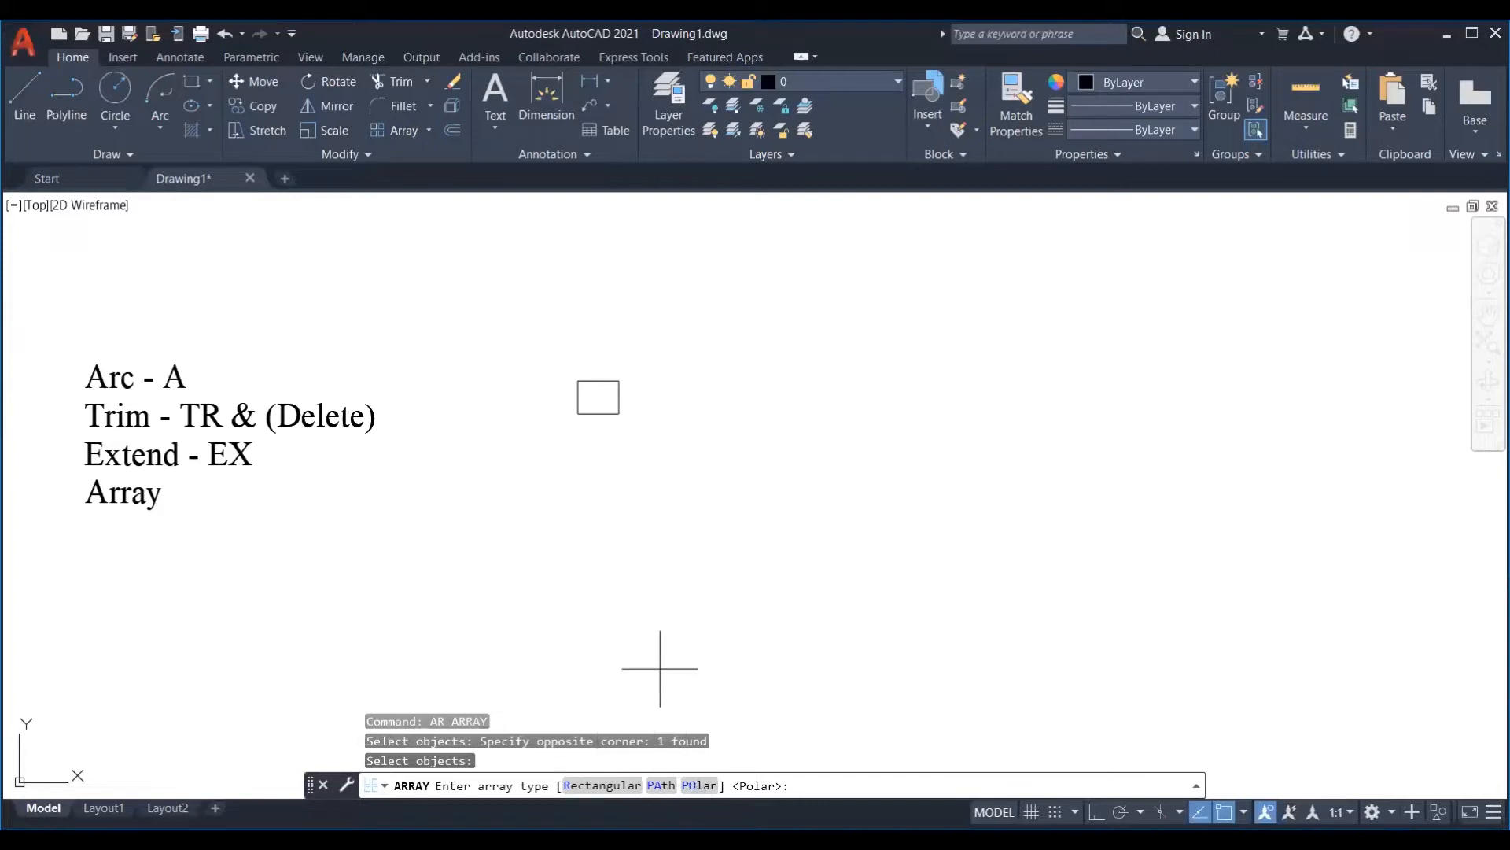
{"action": "key", "text": "Escape"}
{"action": "key", "text": "Escape"}
{"action": "key", "text": "Escape"}
- Create a rectangular array from the small rectangle
{"action": "left_click", "coordinate": [664, 336]}
{"action": "left_click", "coordinate": [549, 465]}
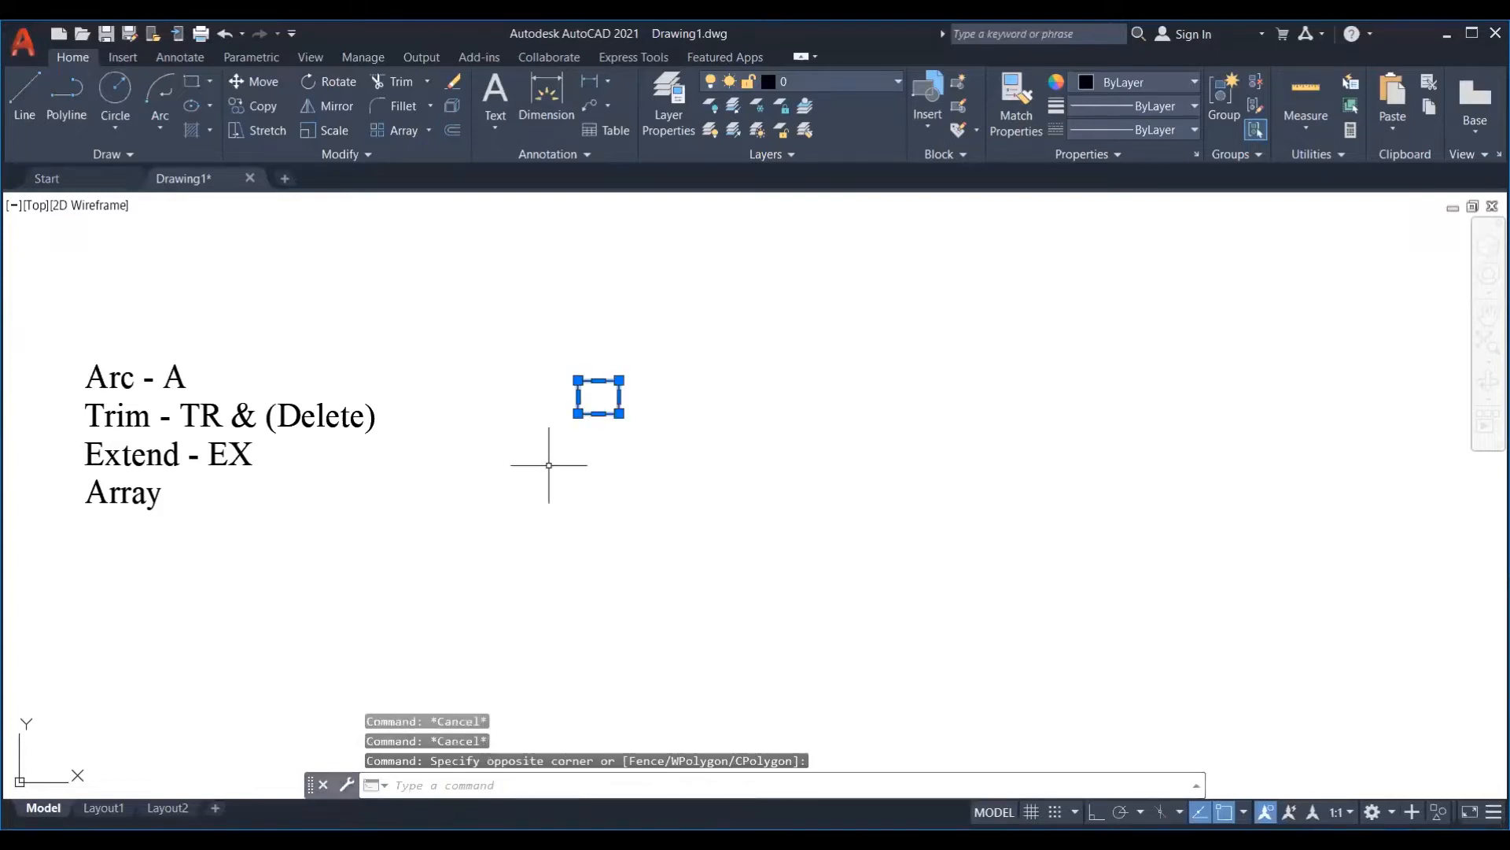
{"action": "left_click", "coordinate": [426, 132]}
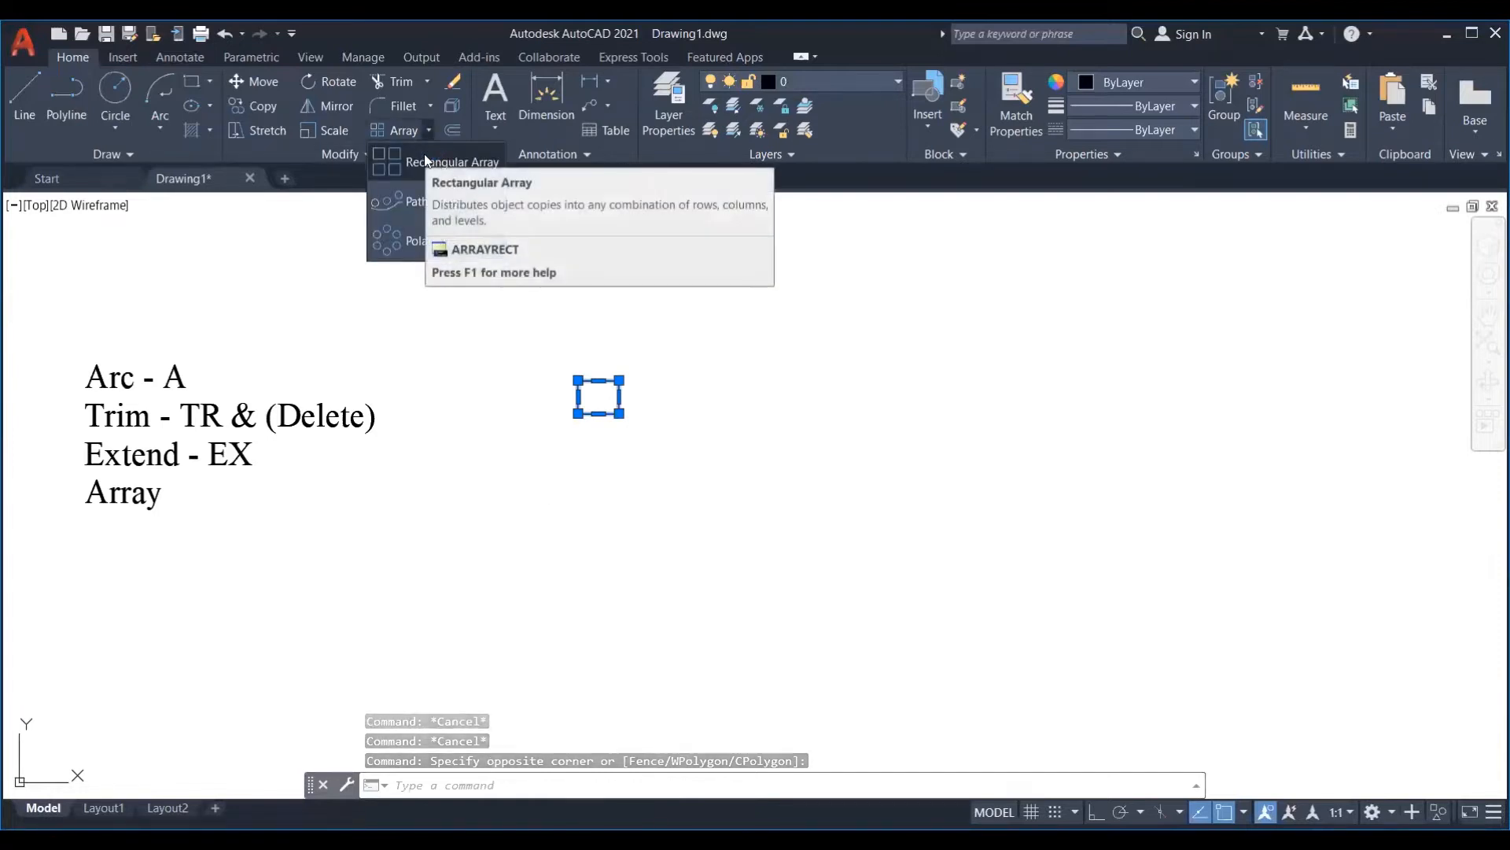
{"action": "left_click", "coordinate": [424, 161]}
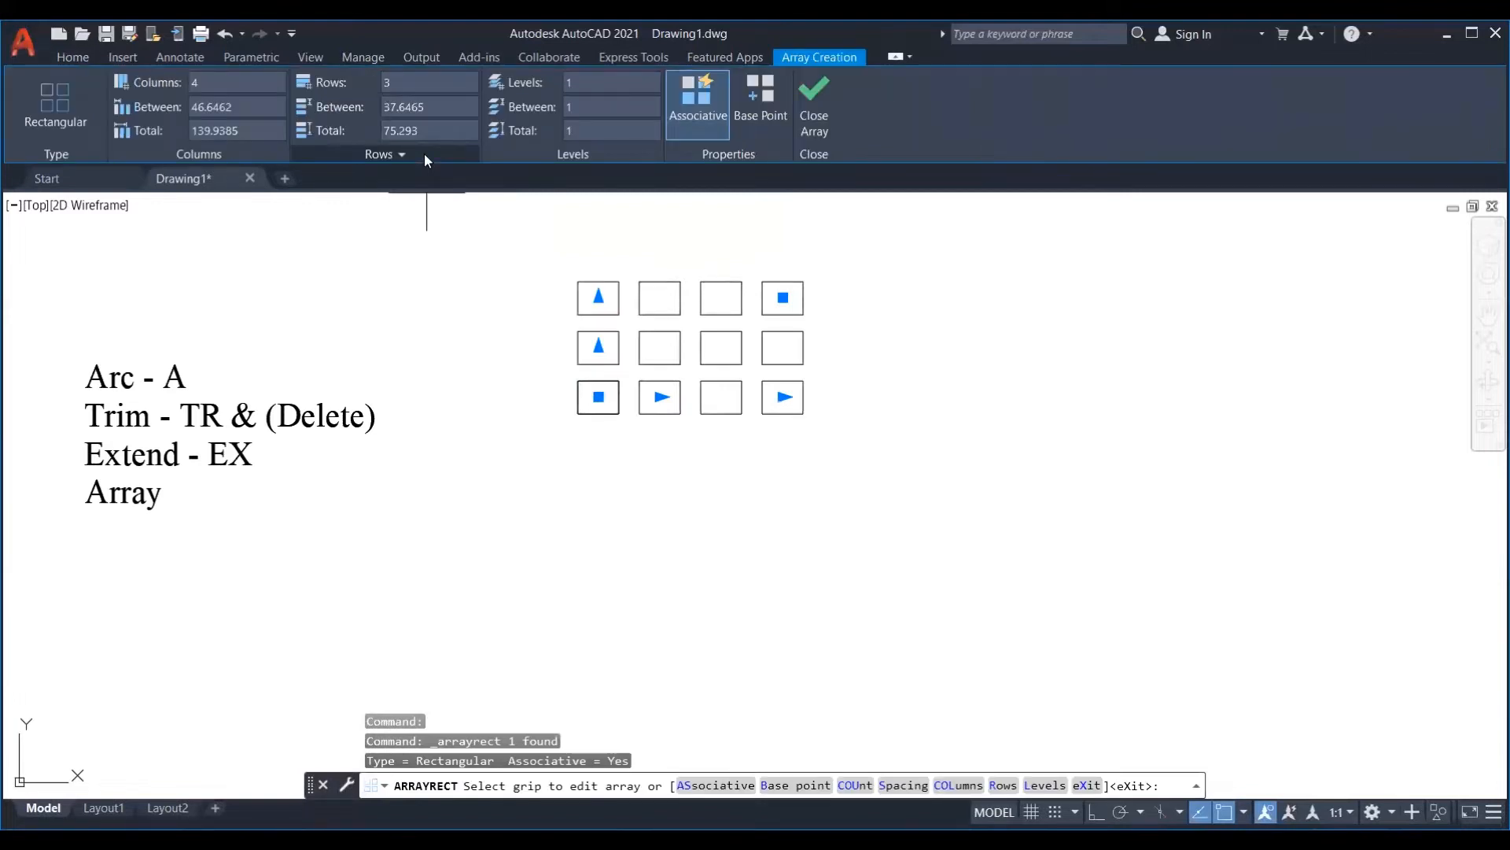
- Extend the rectangular array to 6 columns and 4 rows with its grips
{"action": "middle_click_drag", "start_coordinate": [816, 496], "coordinate": [673, 584]}
{"action": "left_click", "coordinate": [657, 537]}
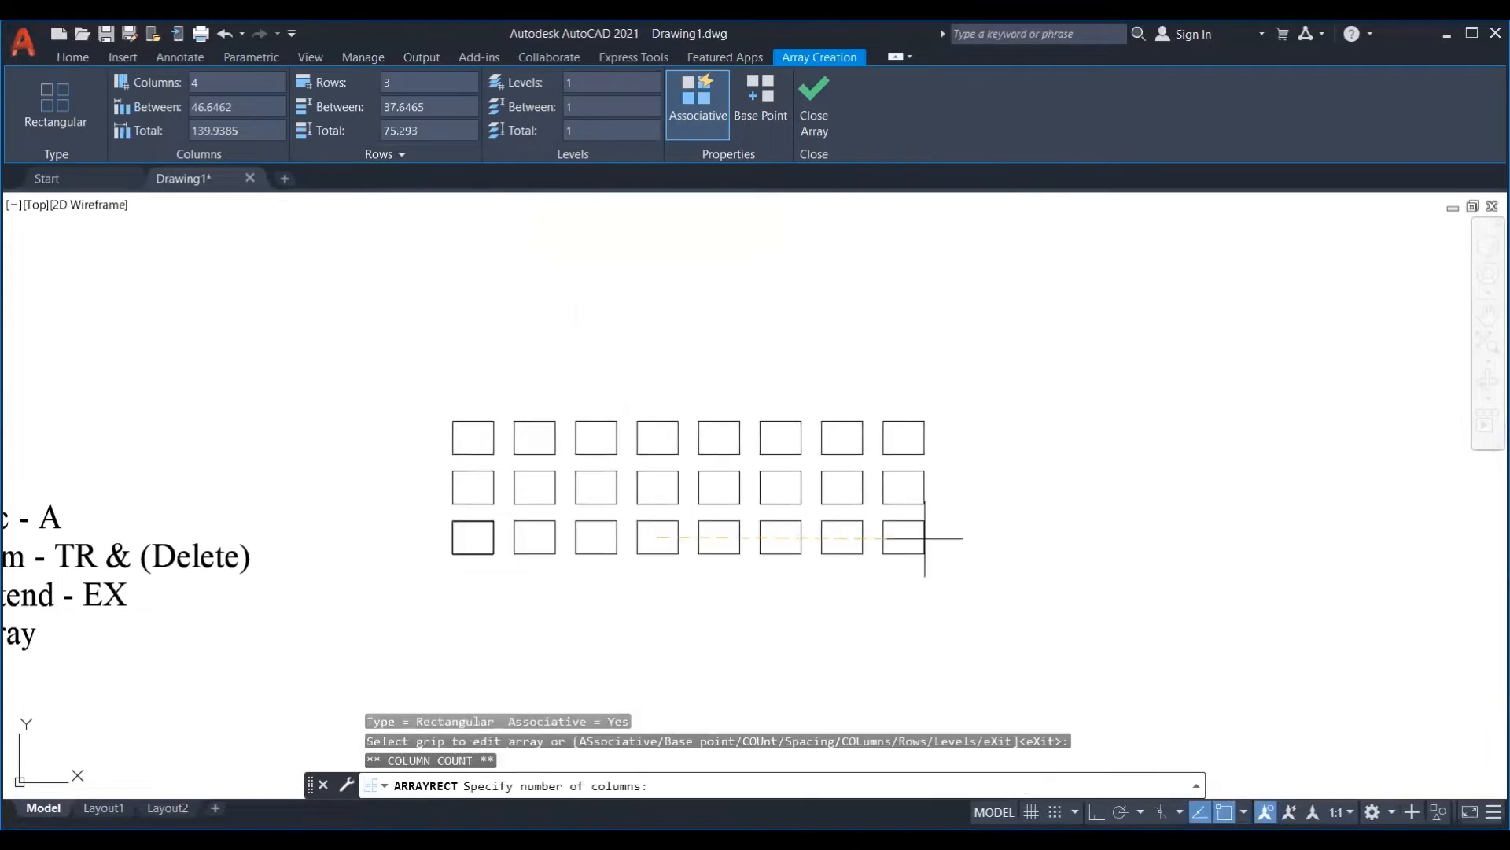
{"action": "left_click", "coordinate": [823, 545]}
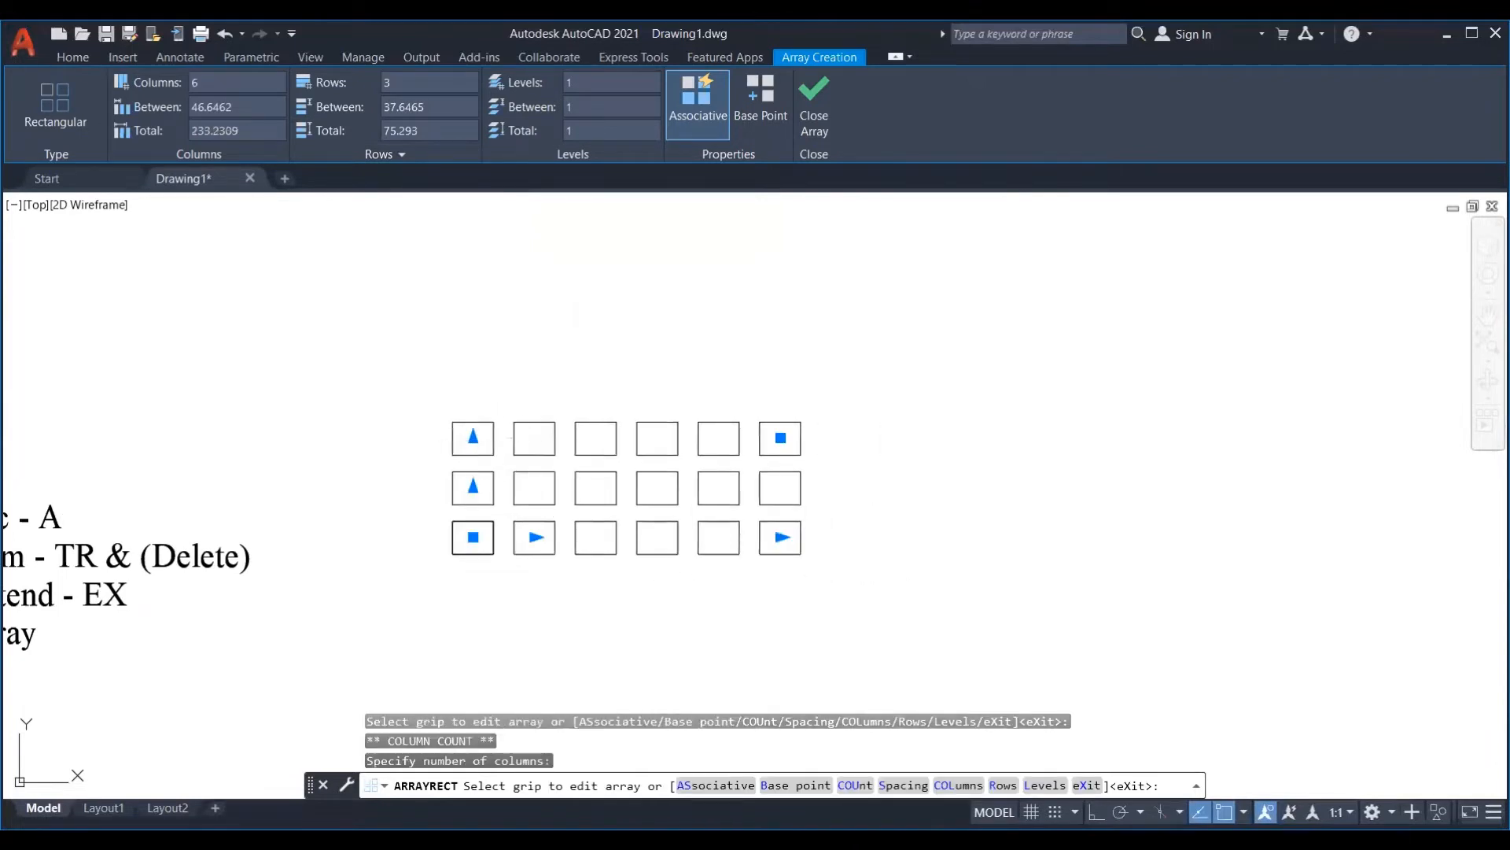
{"action": "left_click", "coordinate": [473, 437]}
{"action": "left_click", "coordinate": [462, 339]}
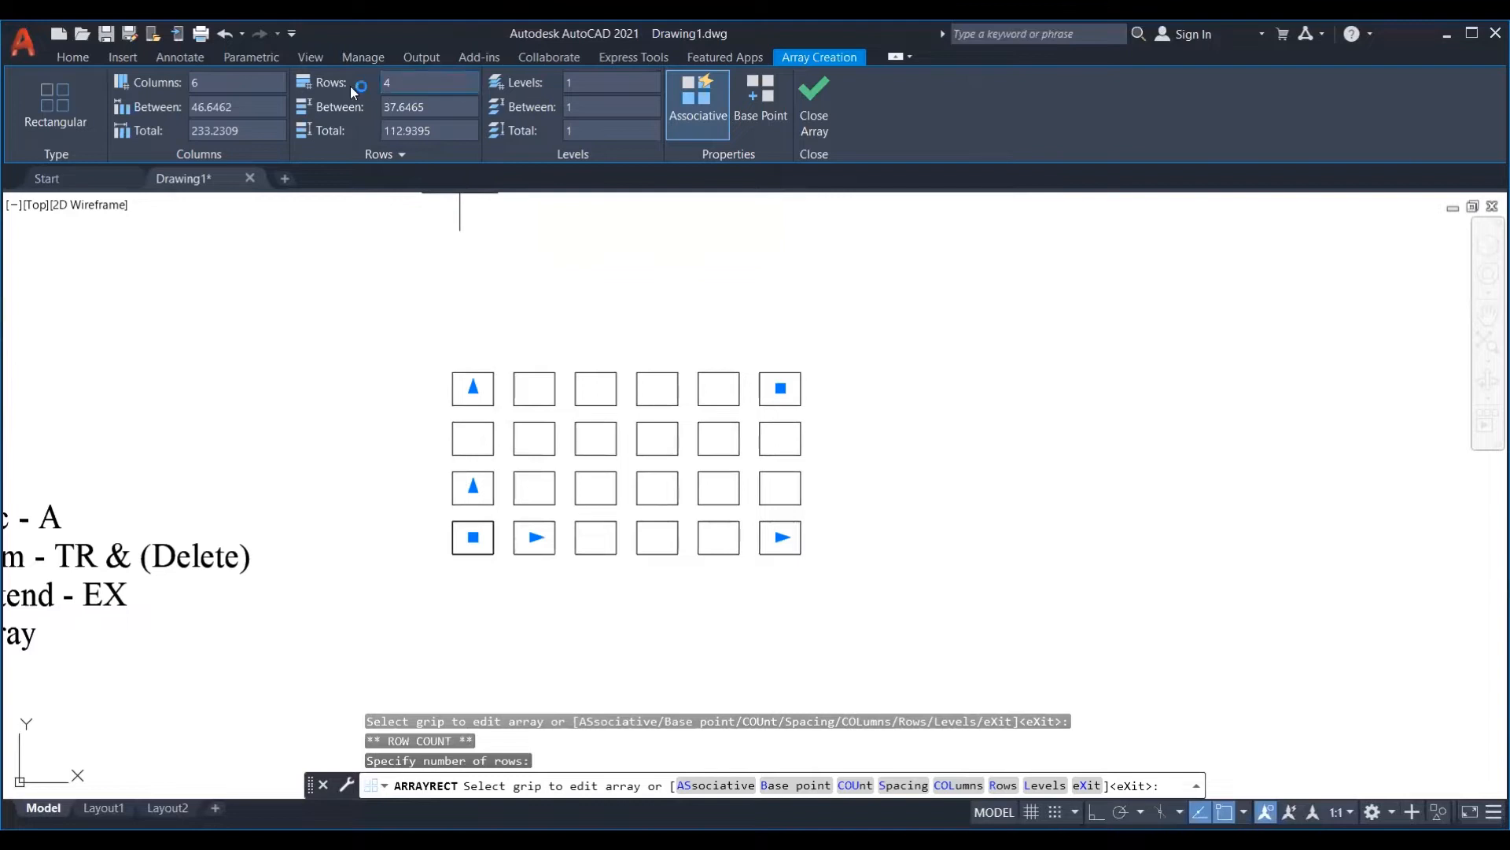
- Stretch the array's spacing to about 50.93 between rows and 70.62 between columns, with 5 columns
{"action": "left_click", "coordinate": [473, 486]}
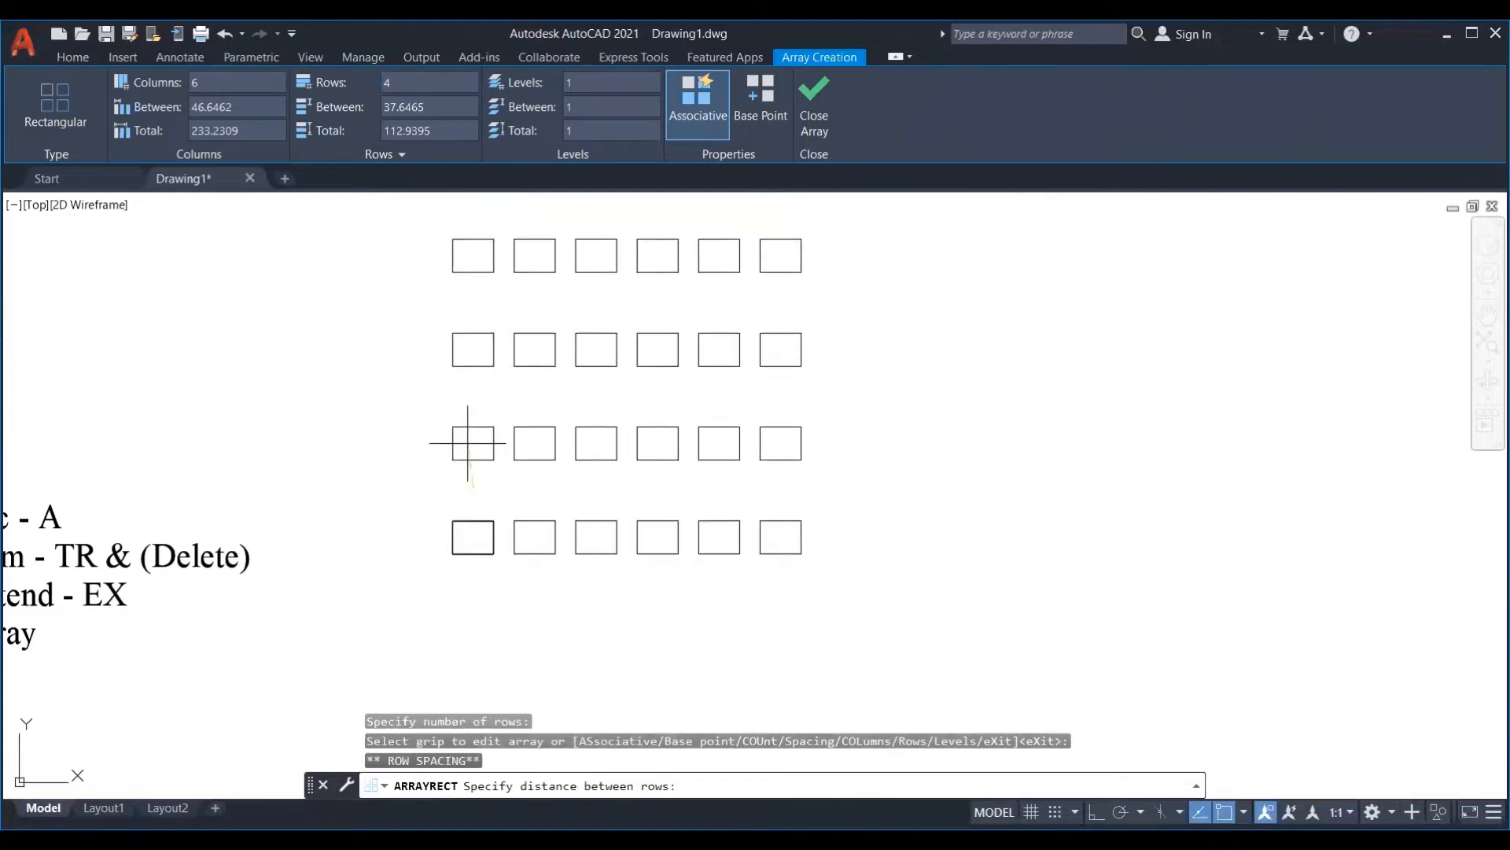
{"action": "left_click", "coordinate": [473, 469]}
{"action": "left_click", "coordinate": [533, 536]}
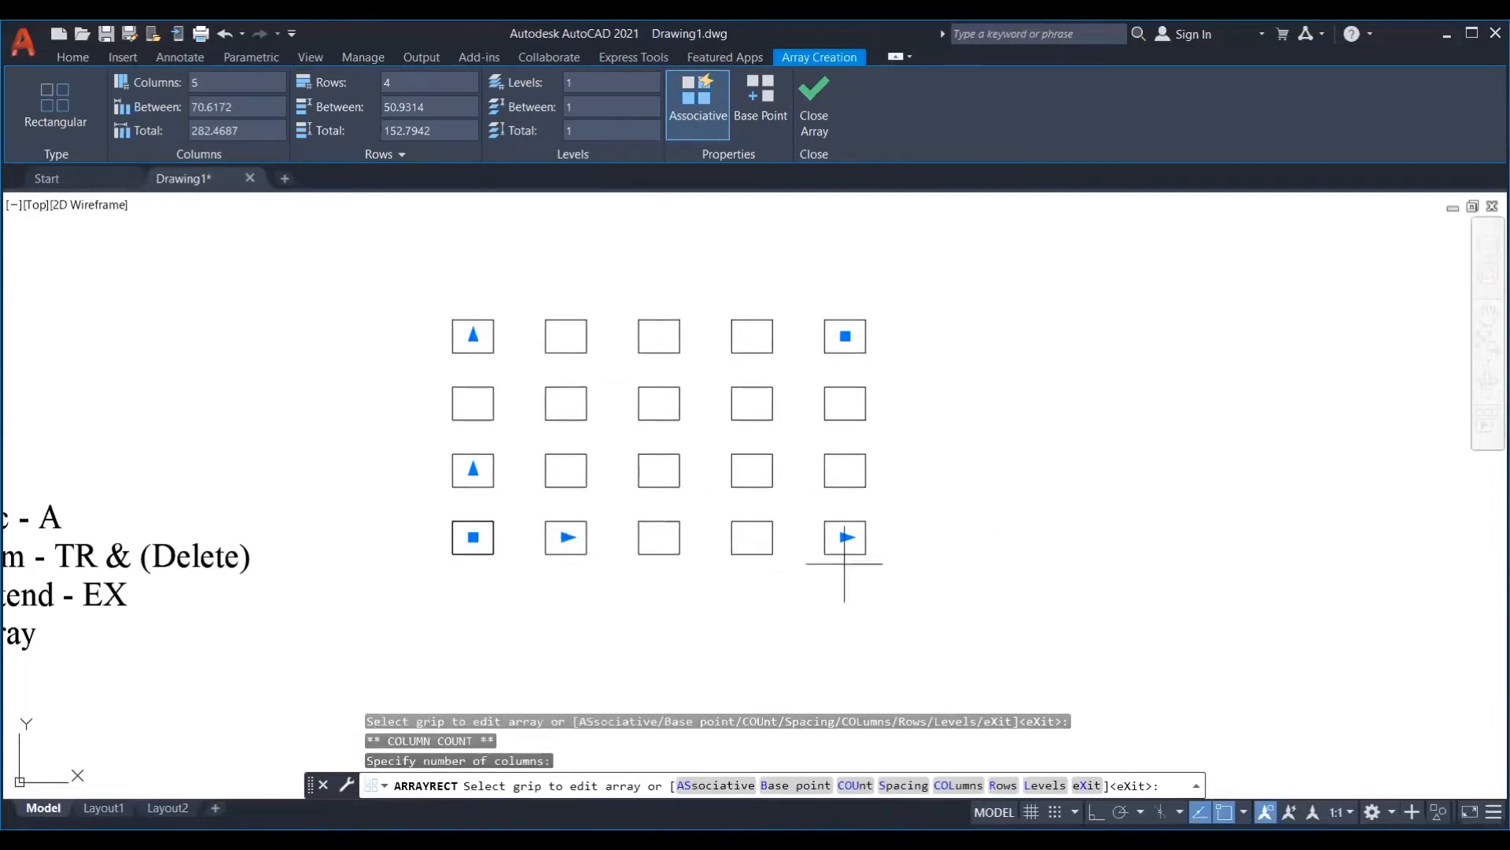
- Set the rectangular array to 6 columns and 6 rows
{"action": "left_click", "coordinate": [844, 336]}
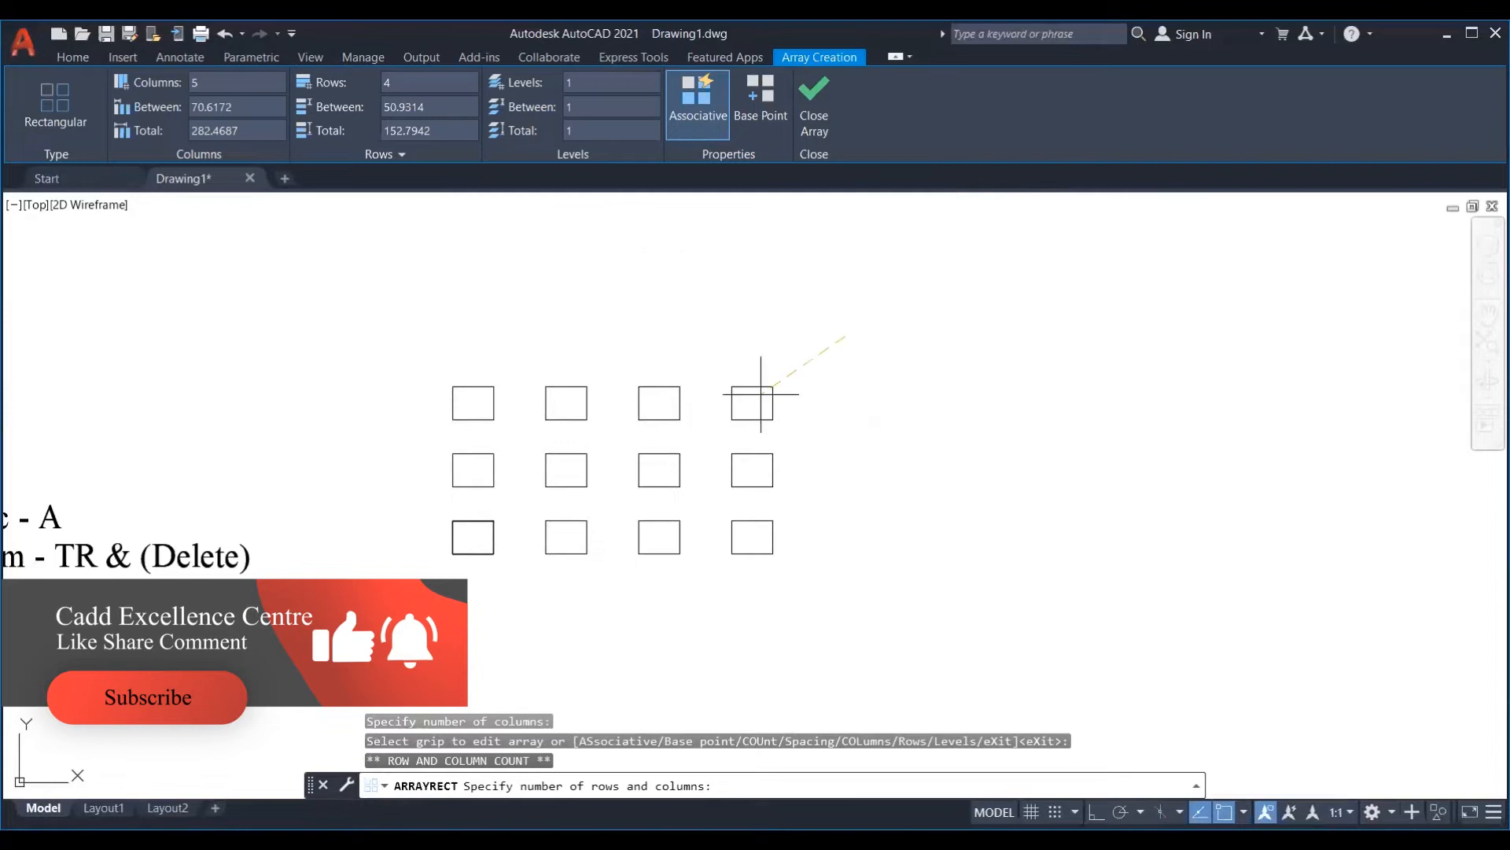
{"action": "left_click", "coordinate": [869, 320]}
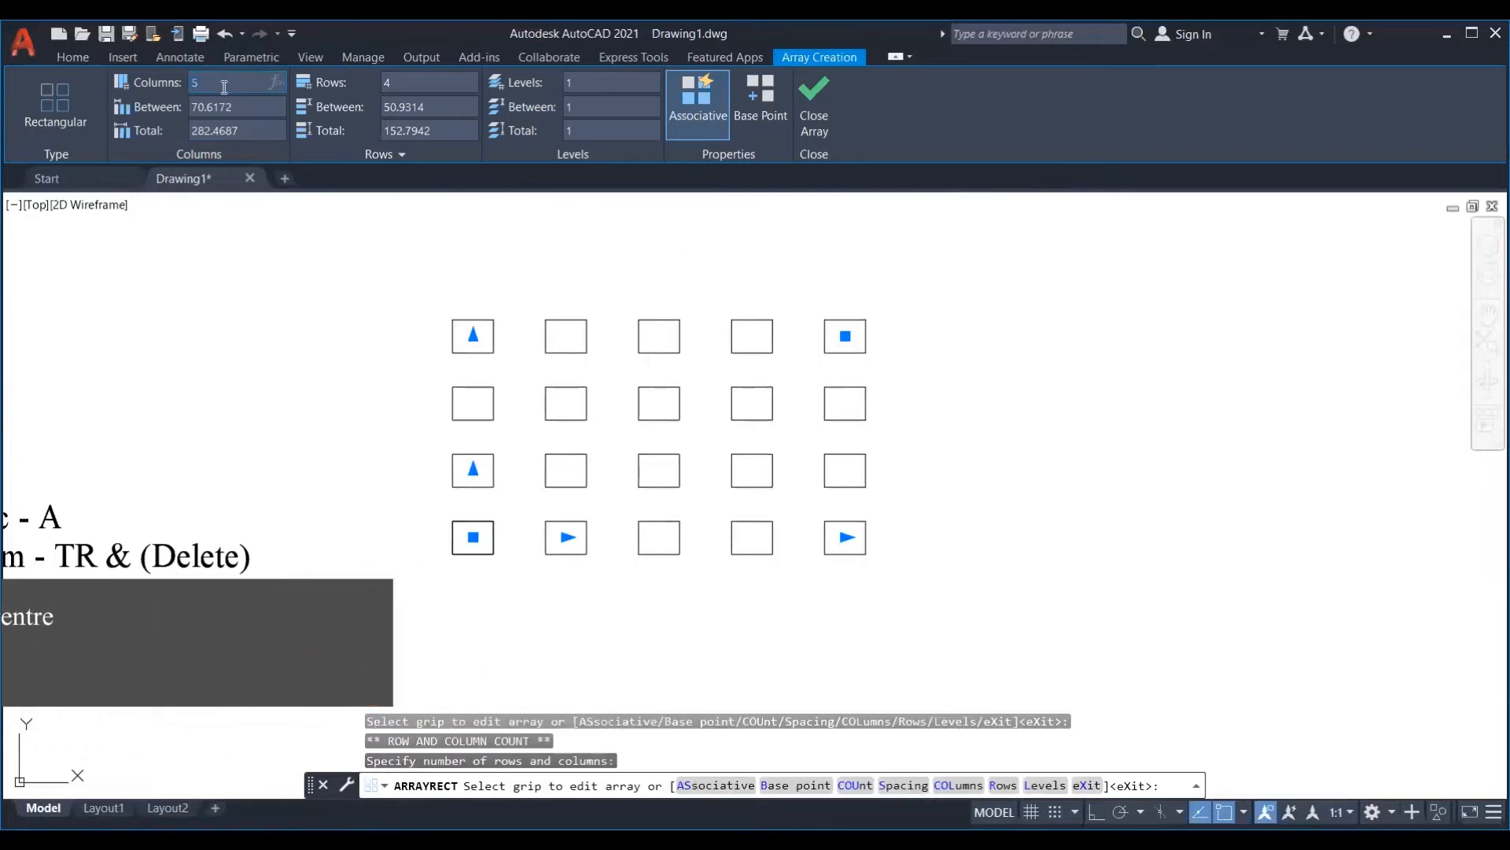
{"action": "type", "text": "6"}
{"action": "key", "text": "Return"}
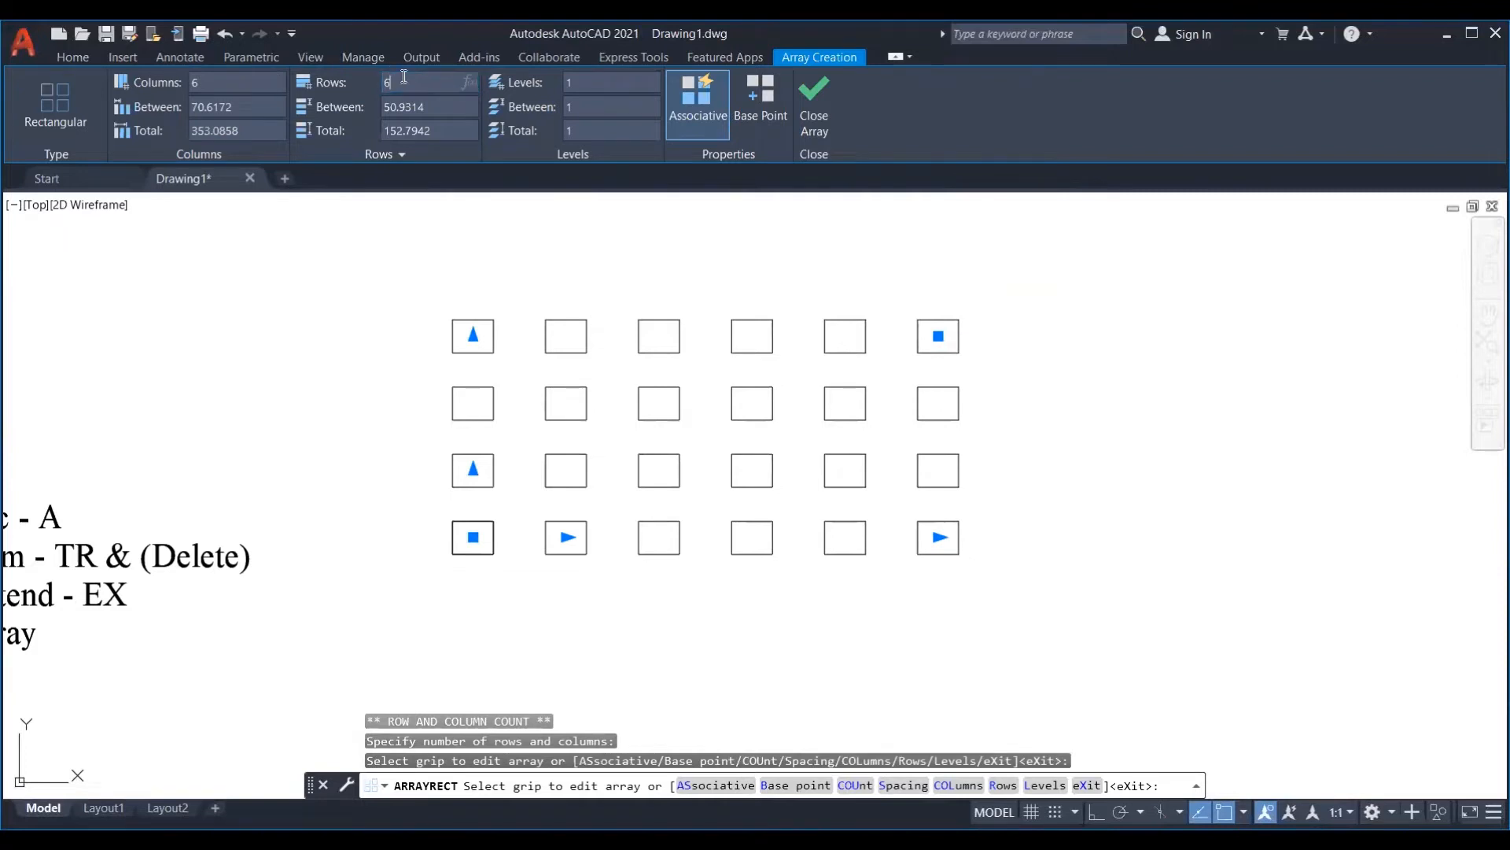
{"action": "key", "text": "Return"}
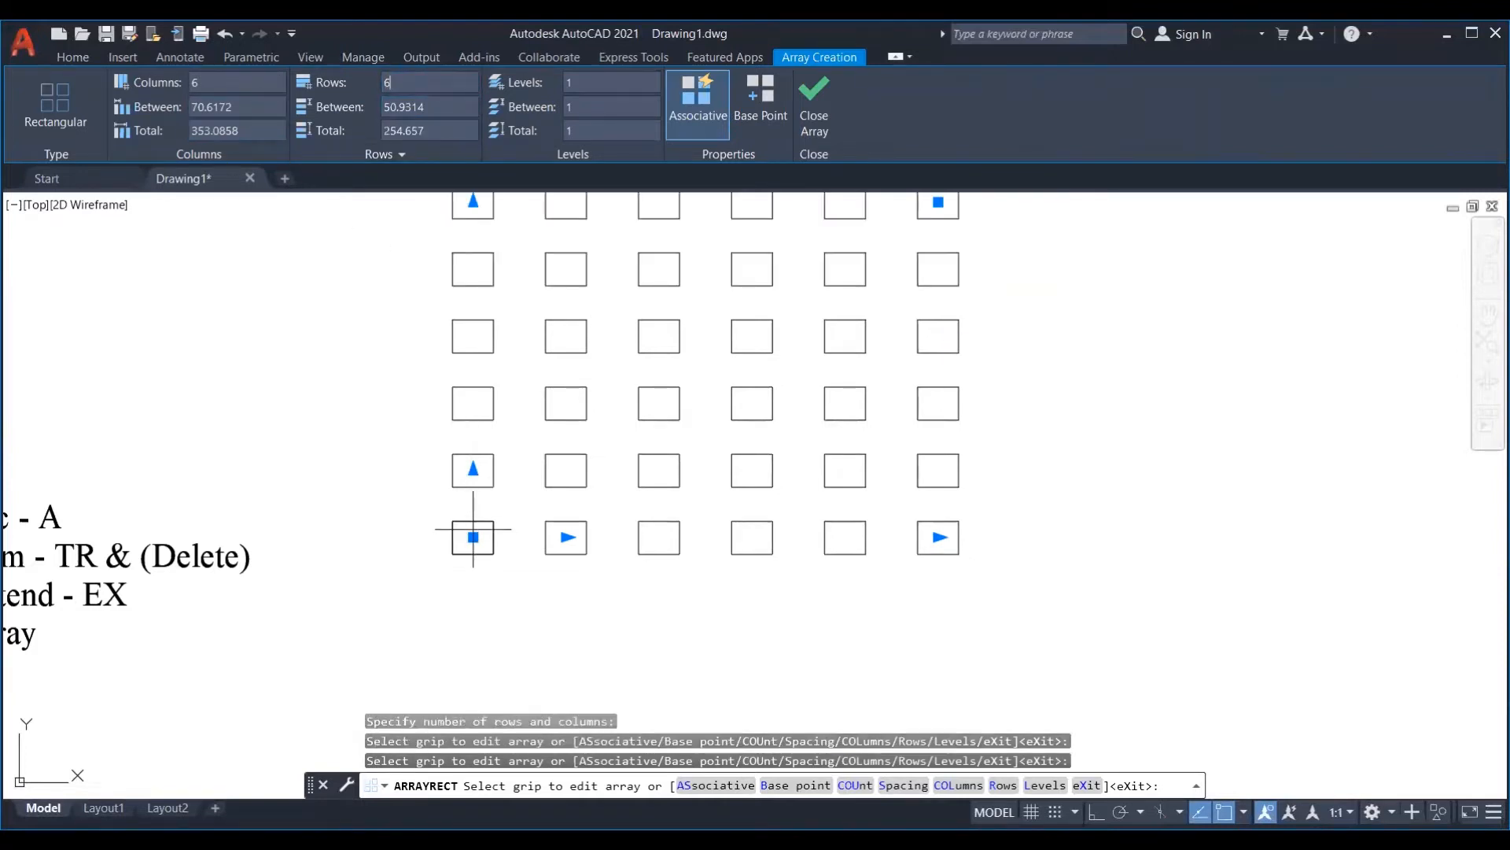
- Set the array's level count to 10 and finish the array
{"action": "left_click", "coordinate": [236, 106]}
{"action": "scroll", "coordinate": [425, 379], "scroll_direction": "down", "scroll_amount": 3}
{"action": "scroll", "coordinate": [449, 464], "scroll_direction": "up", "scroll_amount": 2}
{"action": "left_click", "coordinate": [196, 128]}
{"action": "left_click", "coordinate": [395, 130]}
{"action": "left_click", "coordinate": [243, 113]}
{"action": "left_click", "coordinate": [262, 131]}
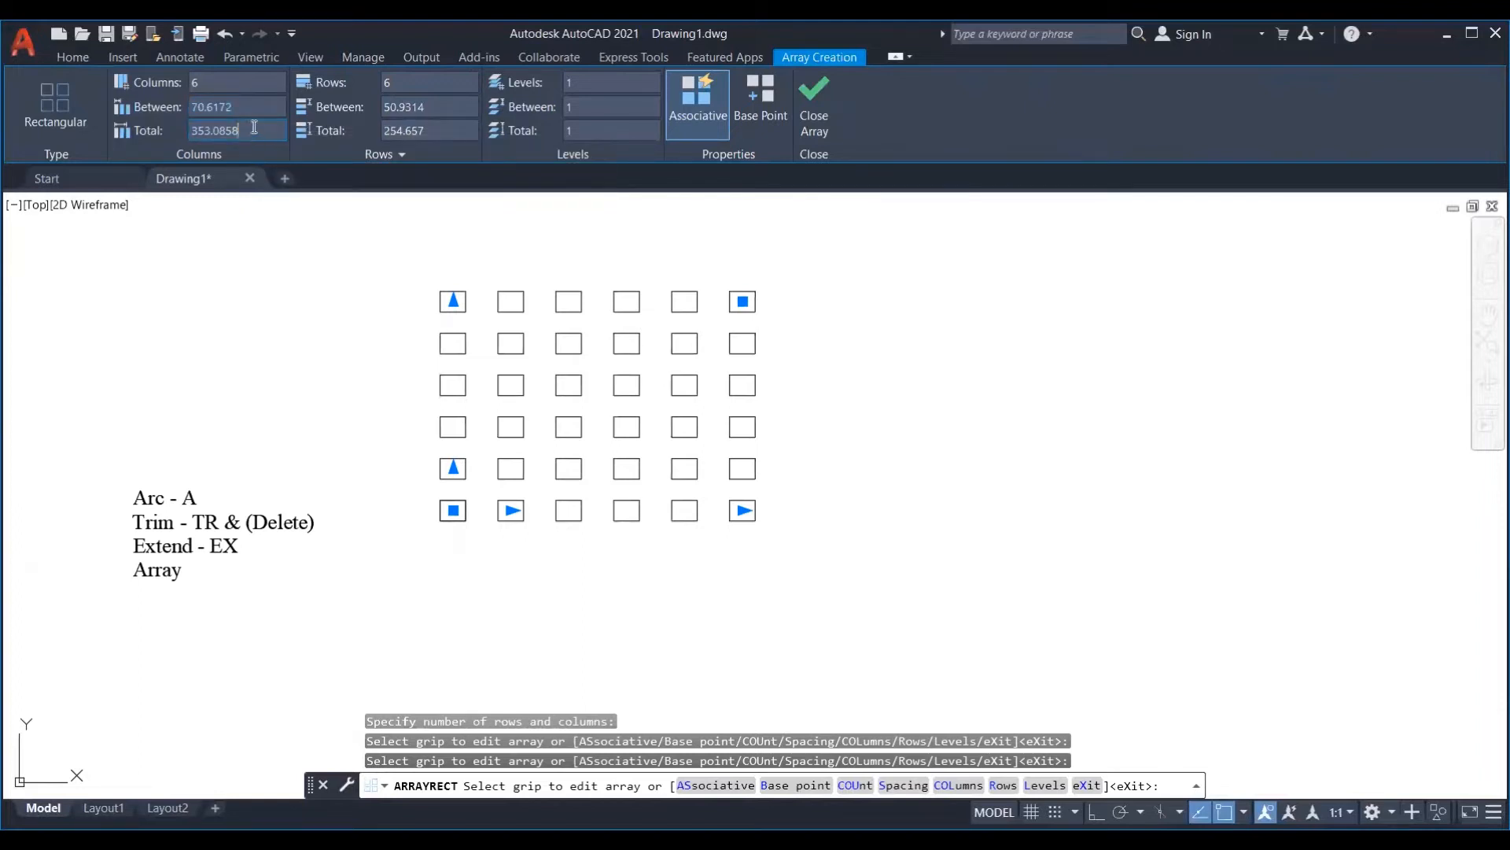
{"action": "left_click", "coordinate": [250, 131]}
{"action": "key", "text": "Escape"}
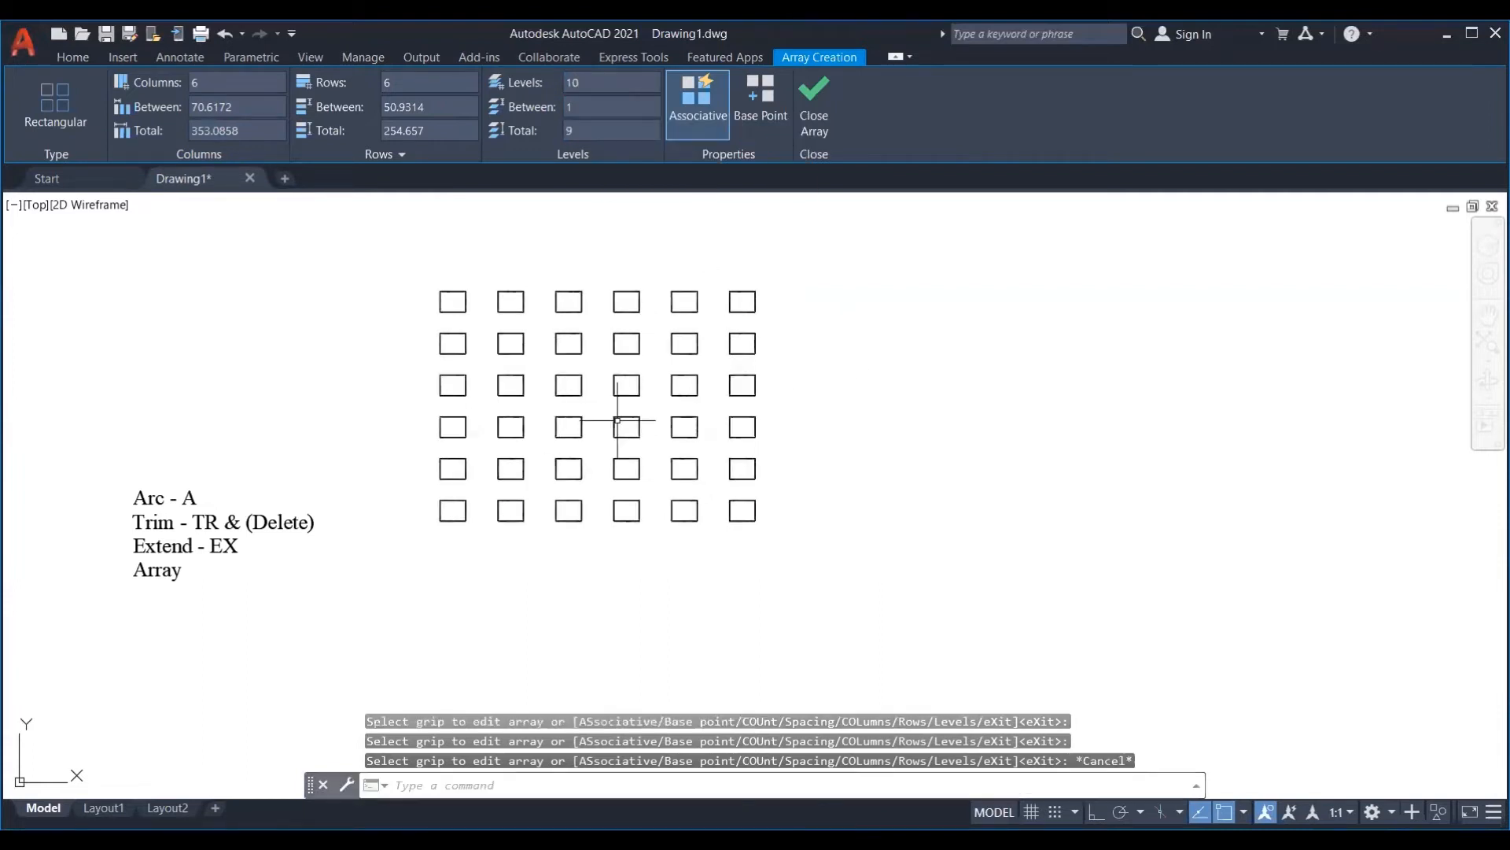
- Inspect the stacked levels in 3D, set the array's level count to 1 and return to plan view
{"action": "middle_click_drag", "start_coordinate": [877, 293], "coordinate": [810, 338], "text": "shift"}
{"action": "scroll", "coordinate": [822, 492], "scroll_direction": "up", "scroll_amount": 10}
{"action": "middle_click_drag", "start_coordinate": [822, 493], "coordinate": [818, 433], "text": "shift"}
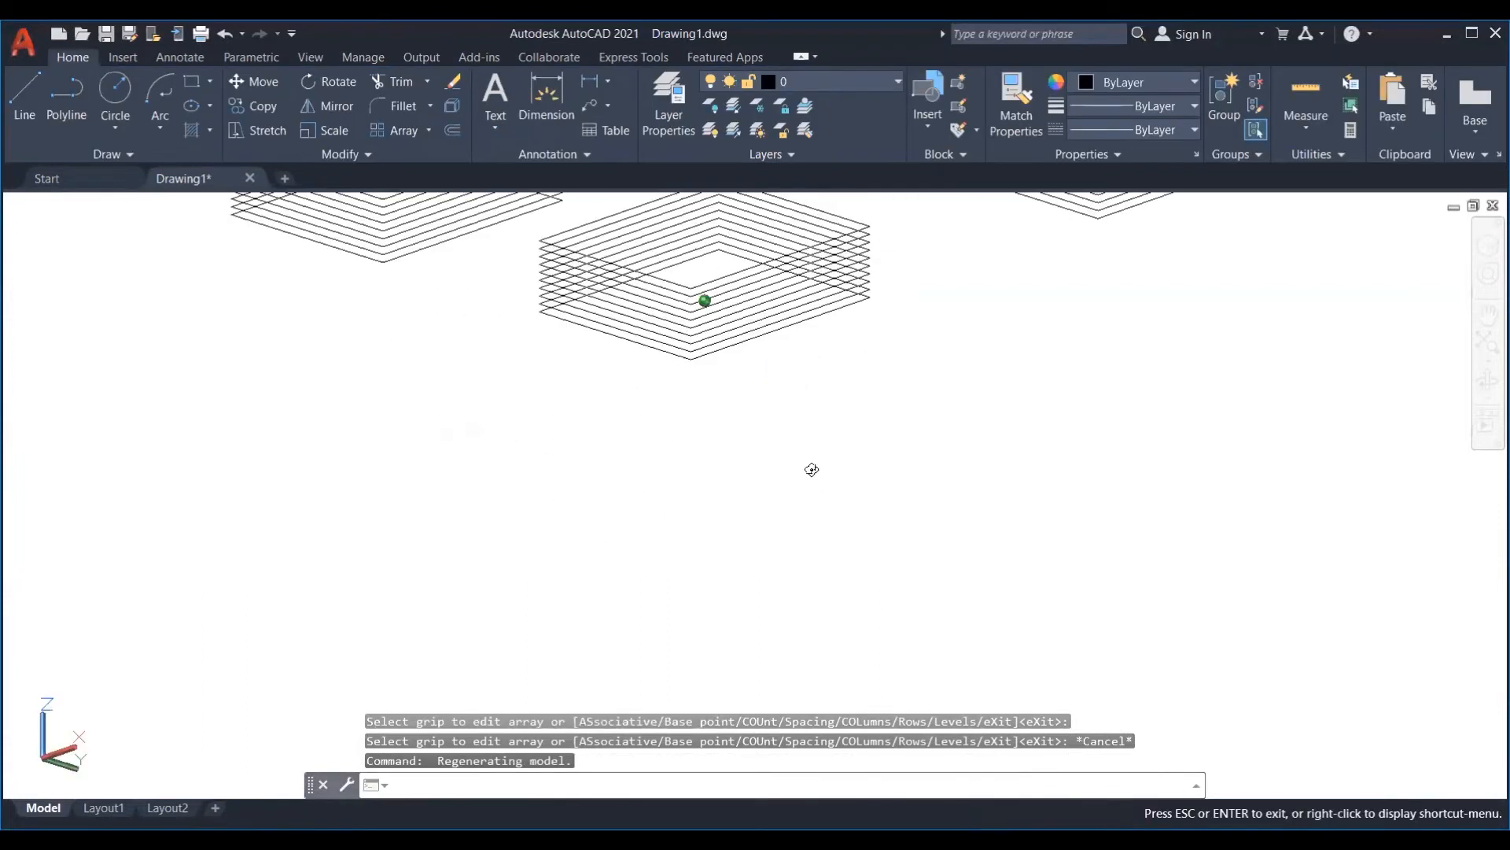
{"action": "scroll", "coordinate": [812, 469], "scroll_direction": "down", "scroll_amount": 5}
{"action": "left_click", "coordinate": [810, 454]}
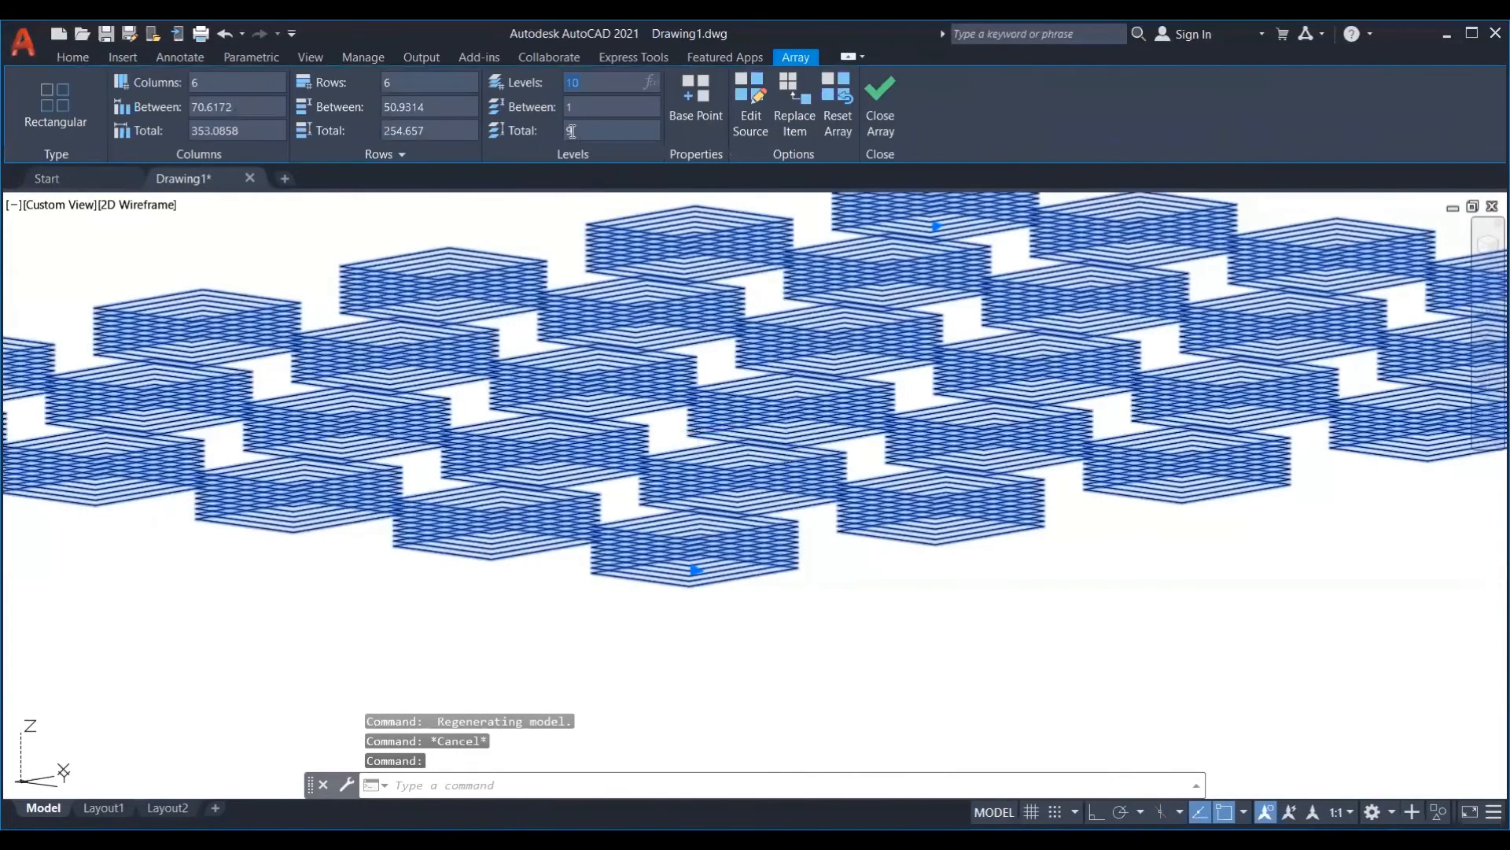
{"action": "type", "text": "1"}
{"action": "key", "text": "Return"}
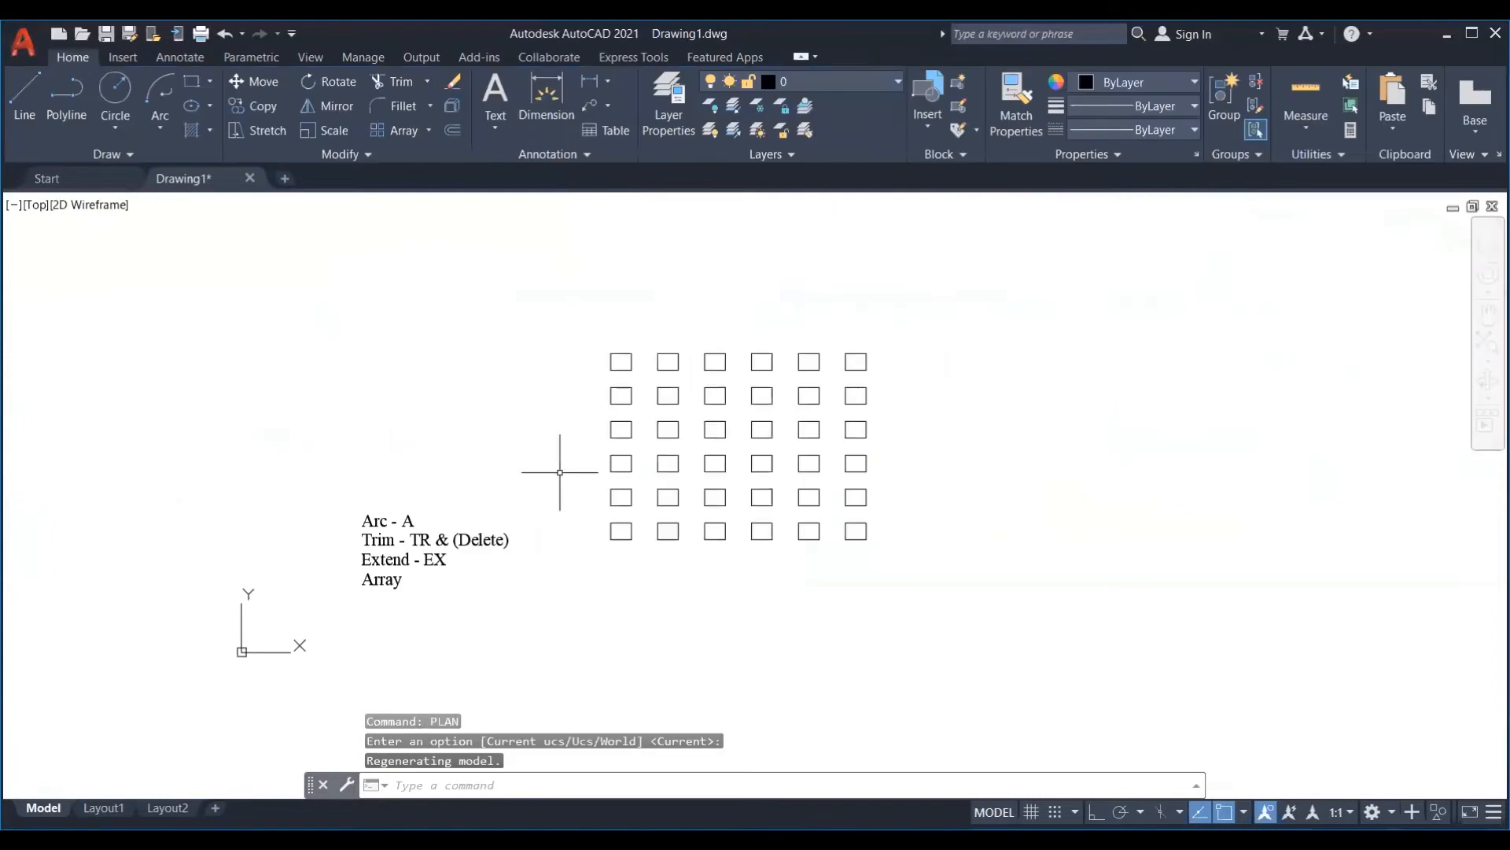
- Draw a circle in the empty area beside the rectangular array
{"action": "key", "text": "Escape"}
{"action": "middle_click_drag", "start_coordinate": [687, 404], "coordinate": [399, 374]}
{"action": "key", "text": "Escape"}
{"action": "key", "text": "Escape"}
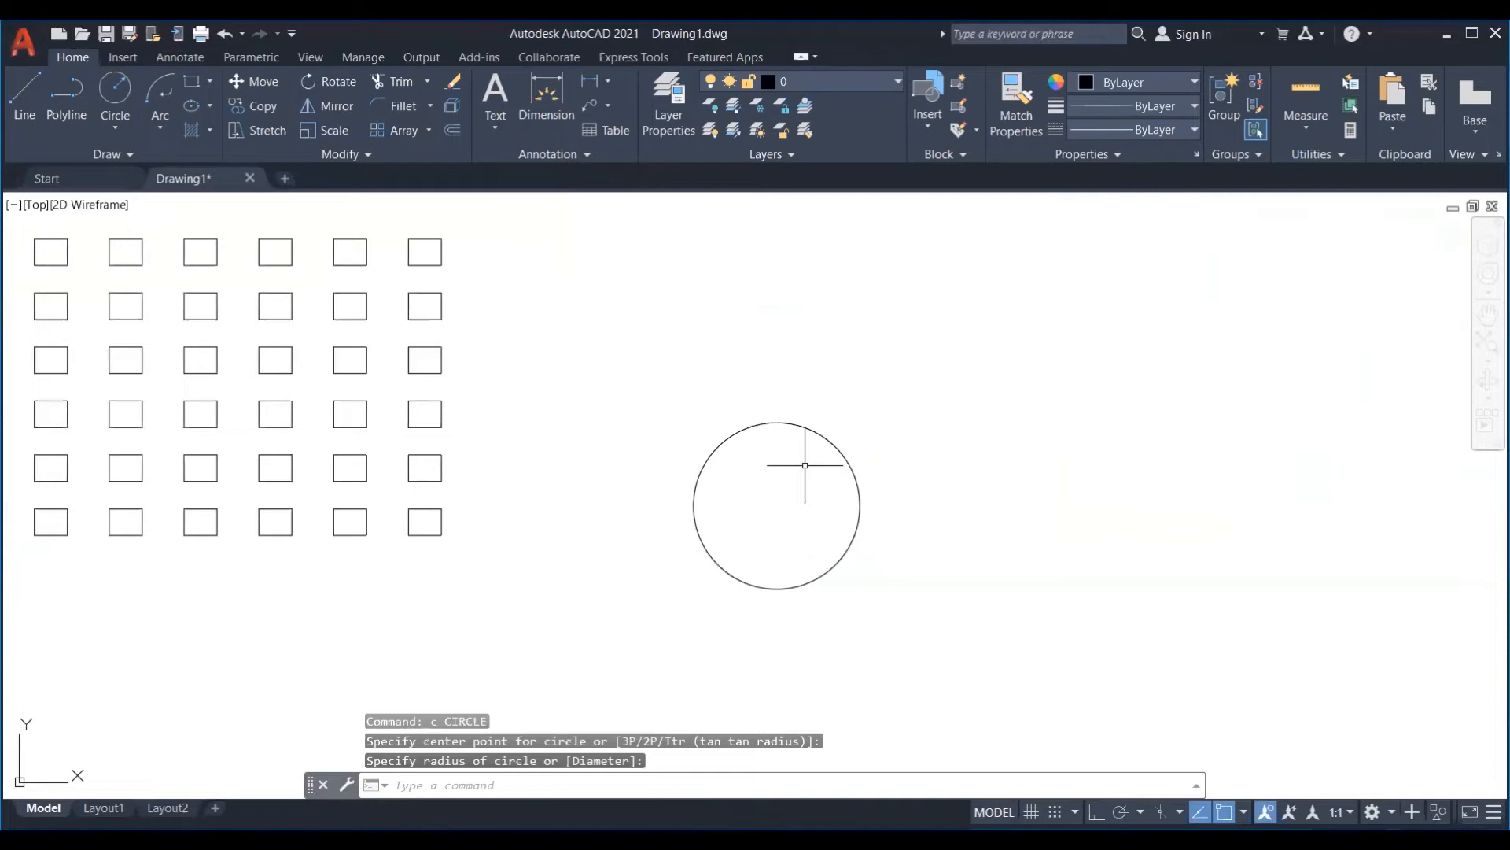
- Draw a curved path starting at the circle, and below it a smaller circle with a bent polyline path
{"action": "key", "text": "Escape"}
{"action": "key", "text": "Escape"}
{"action": "middle_click_drag", "start_coordinate": [701, 538], "coordinate": [540, 535]}
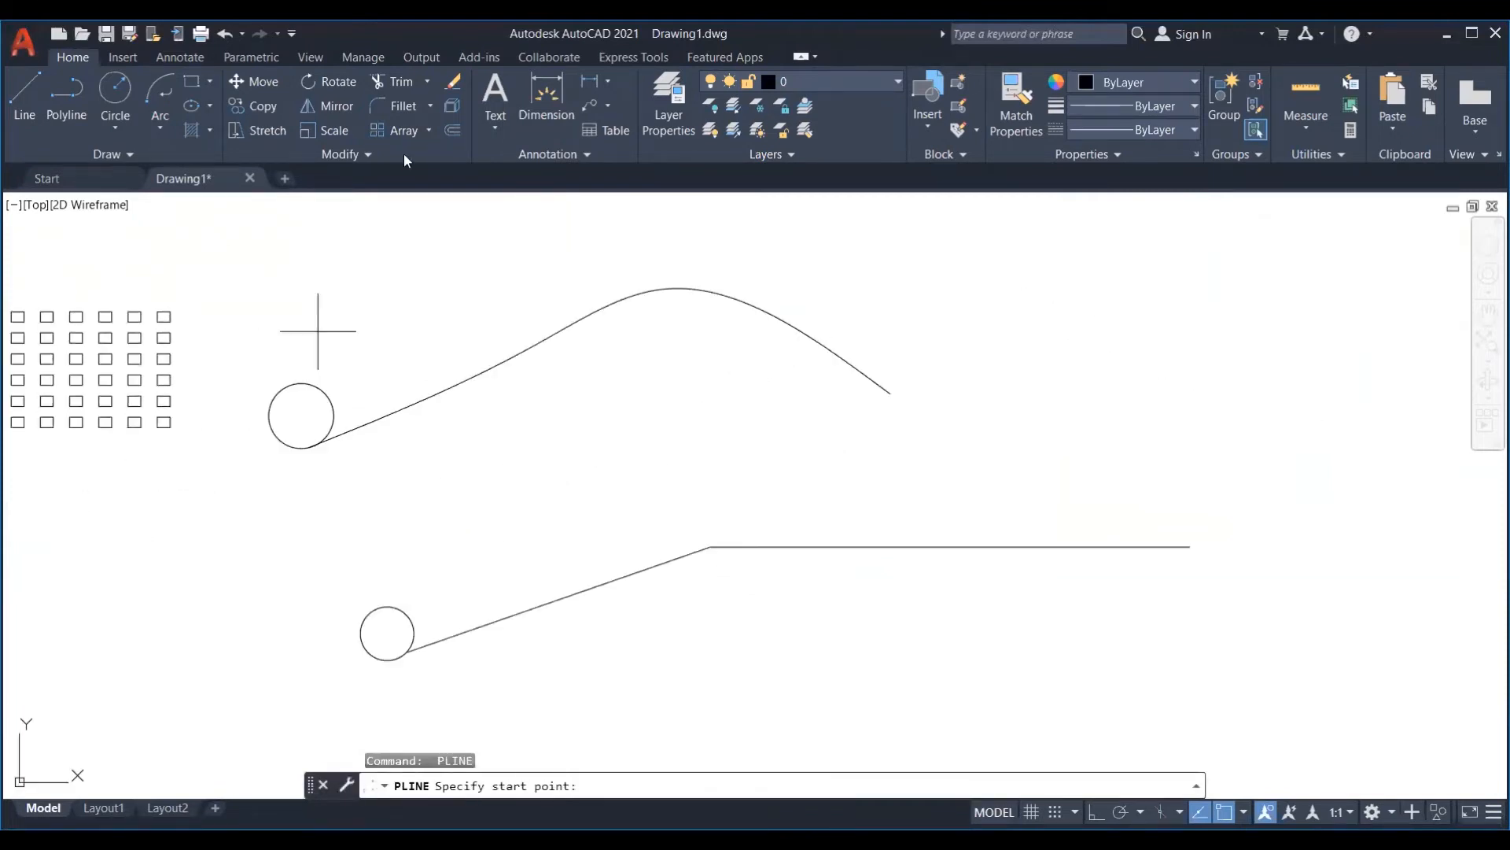
{"action": "key", "text": "Escape"}
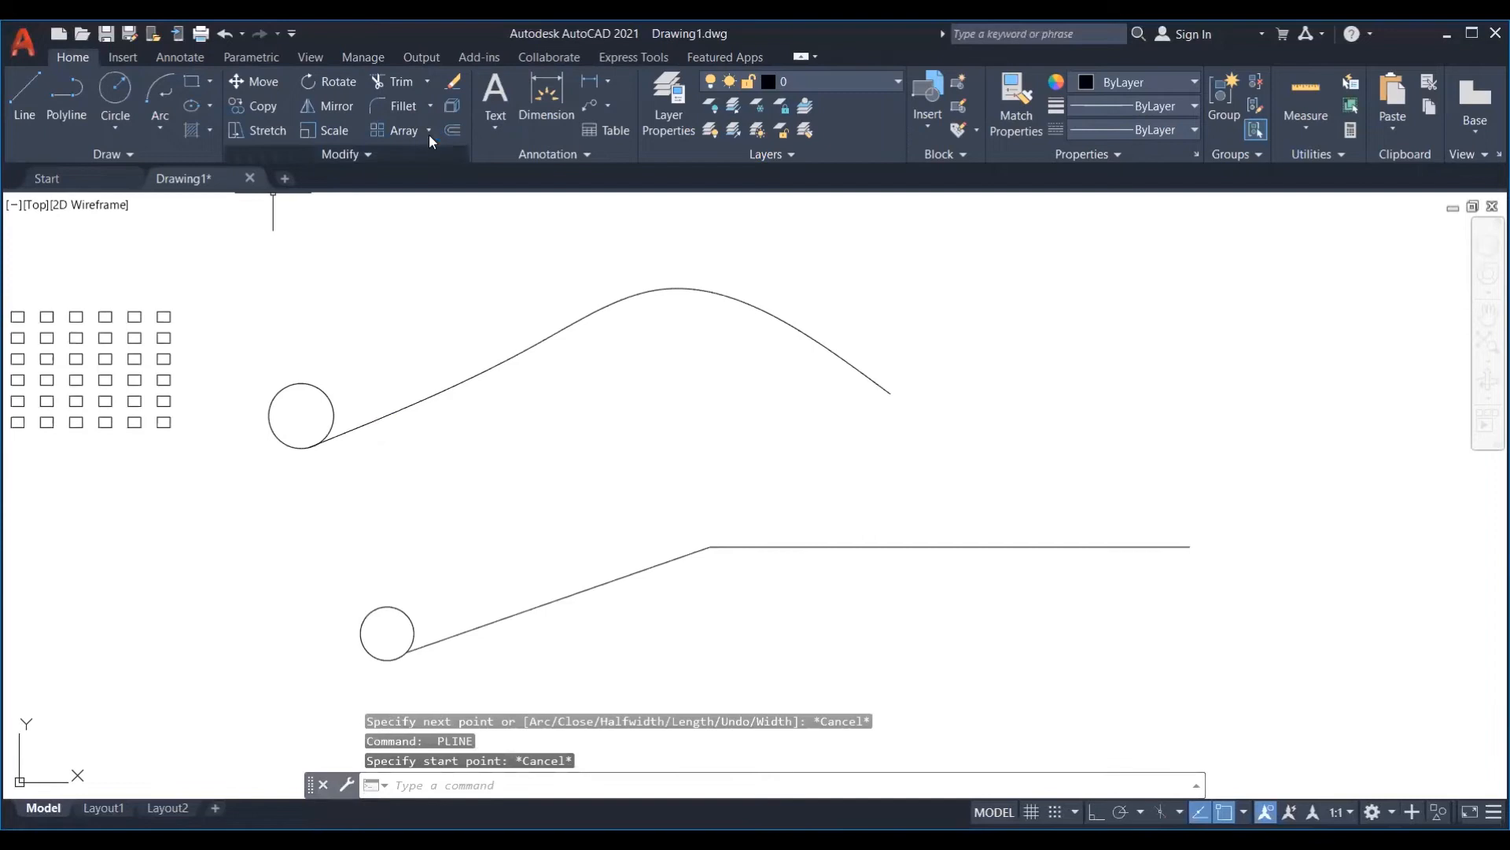
- Create a path array of the upper circle along the curved path
{"action": "left_click", "coordinate": [429, 130]}
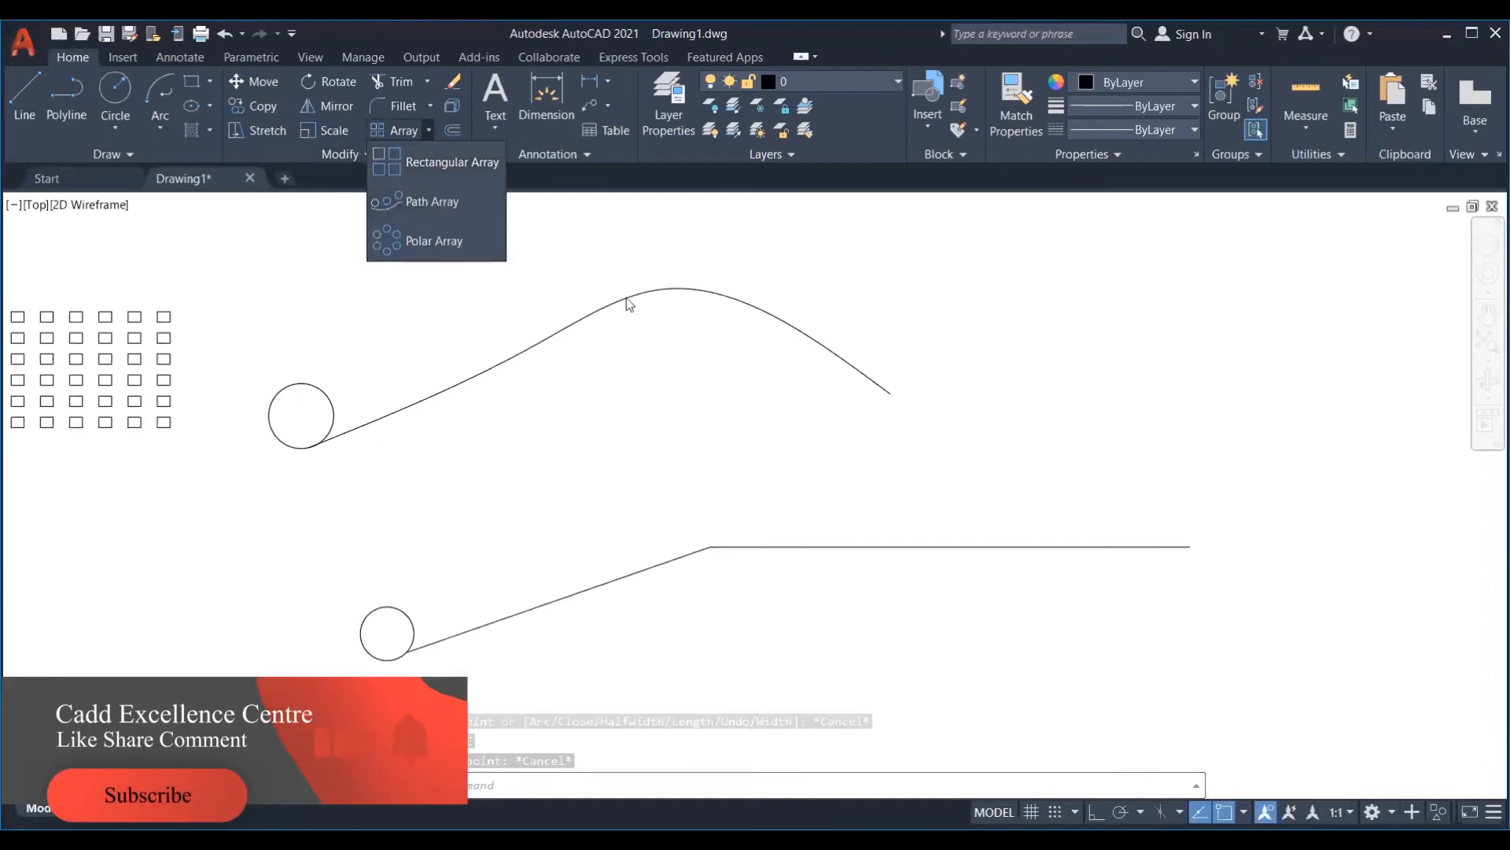
{"action": "left_click", "coordinate": [443, 209]}
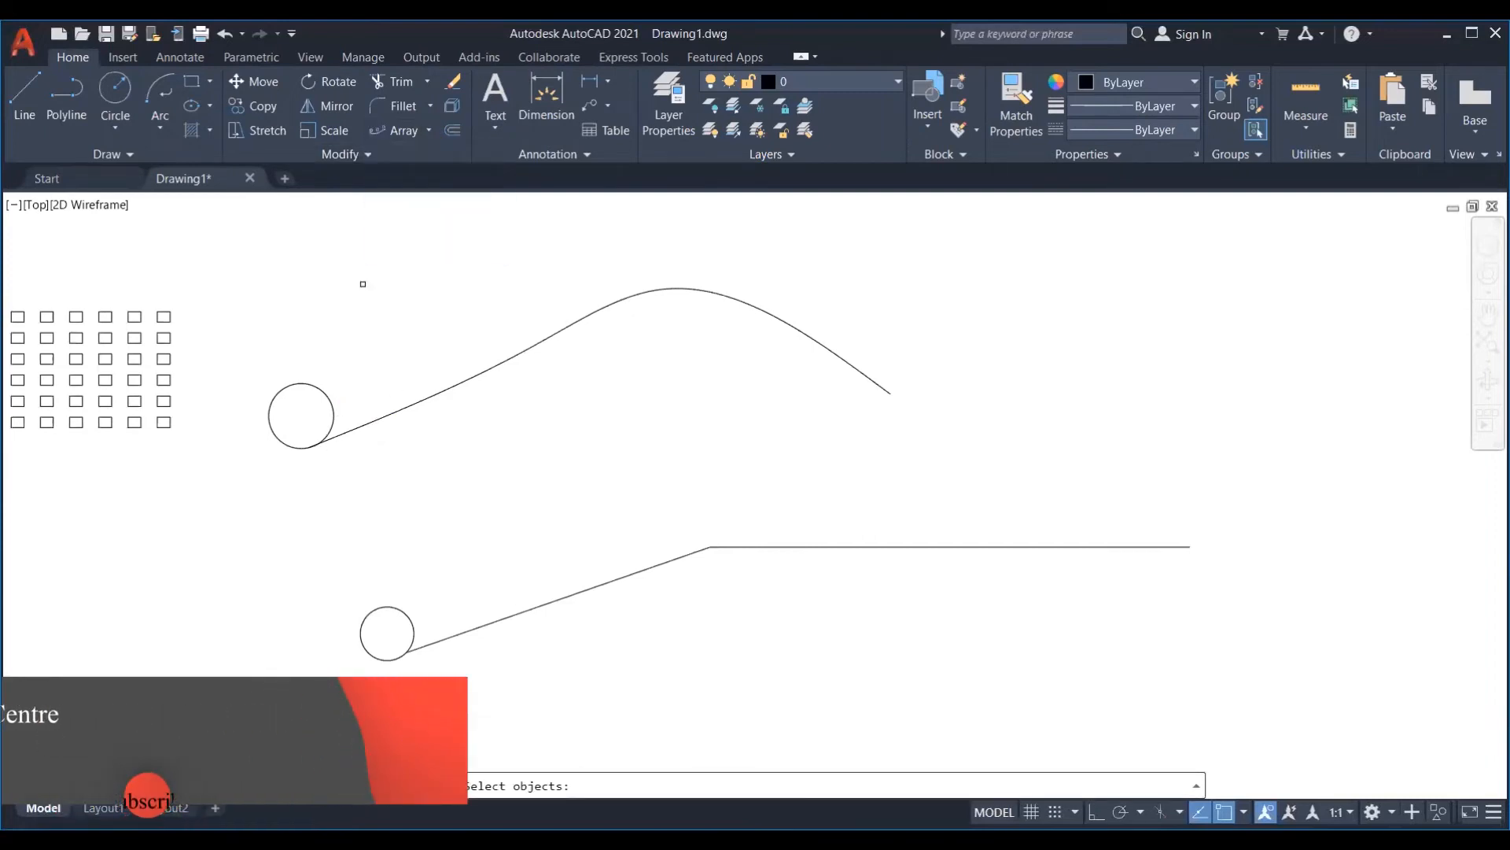
{"action": "left_click", "coordinate": [294, 384]}
{"action": "key", "text": "Return"}
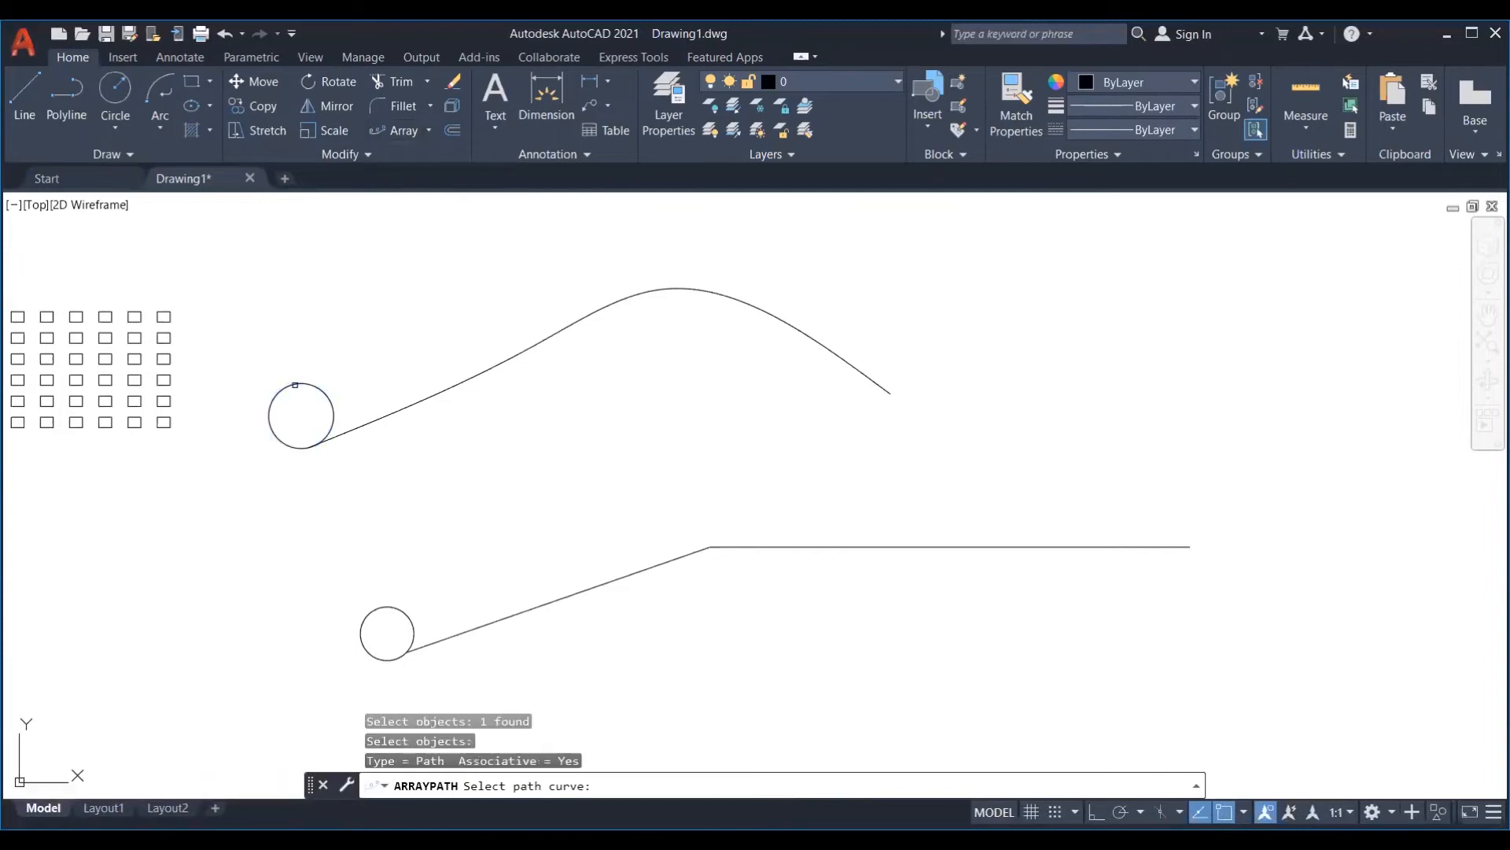
{"action": "left_click", "coordinate": [385, 414]}
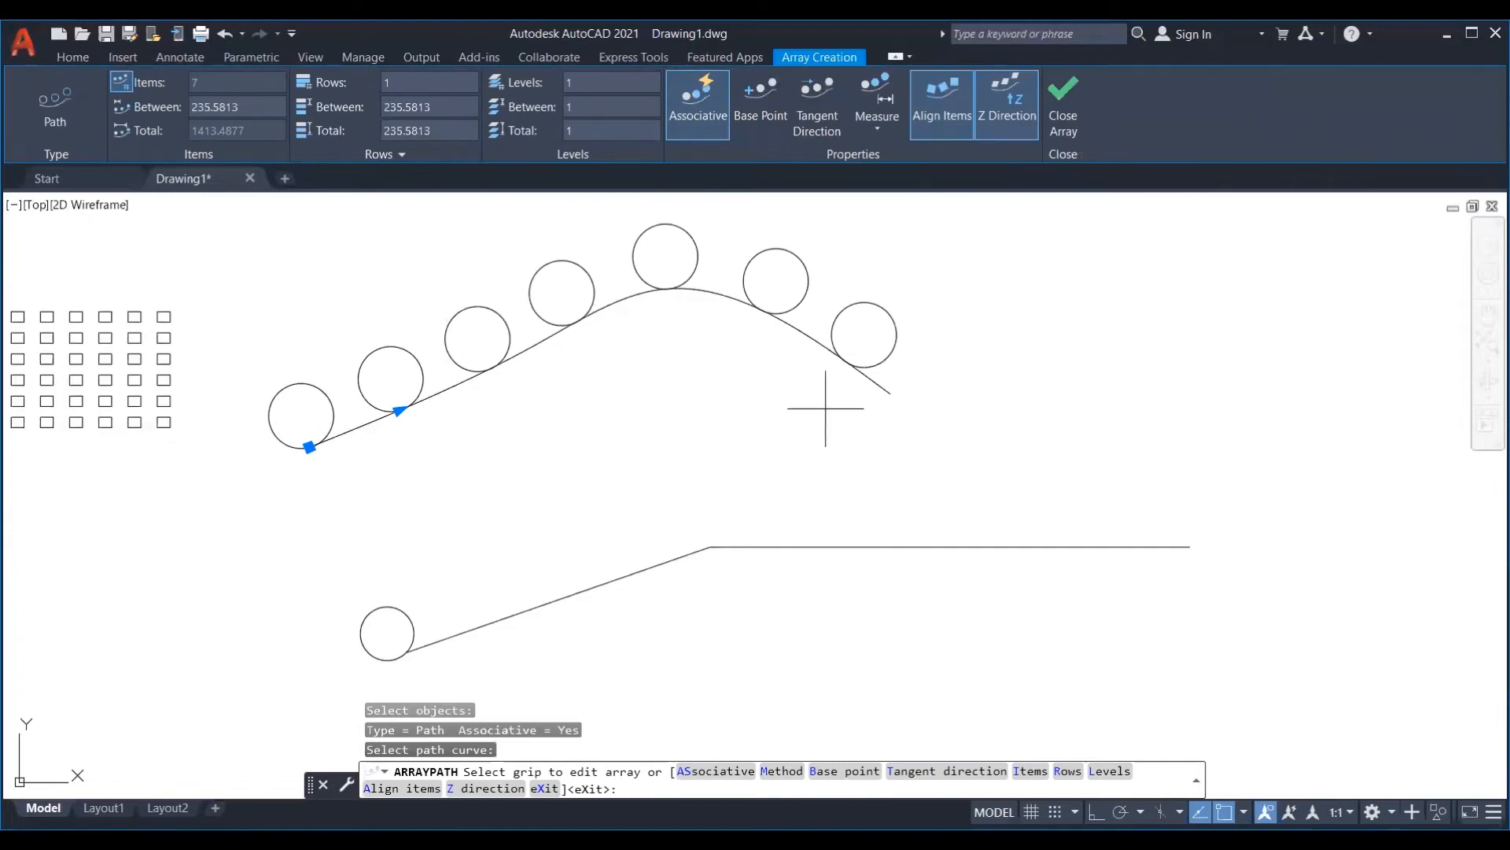
{"action": "key", "text": "Escape"}
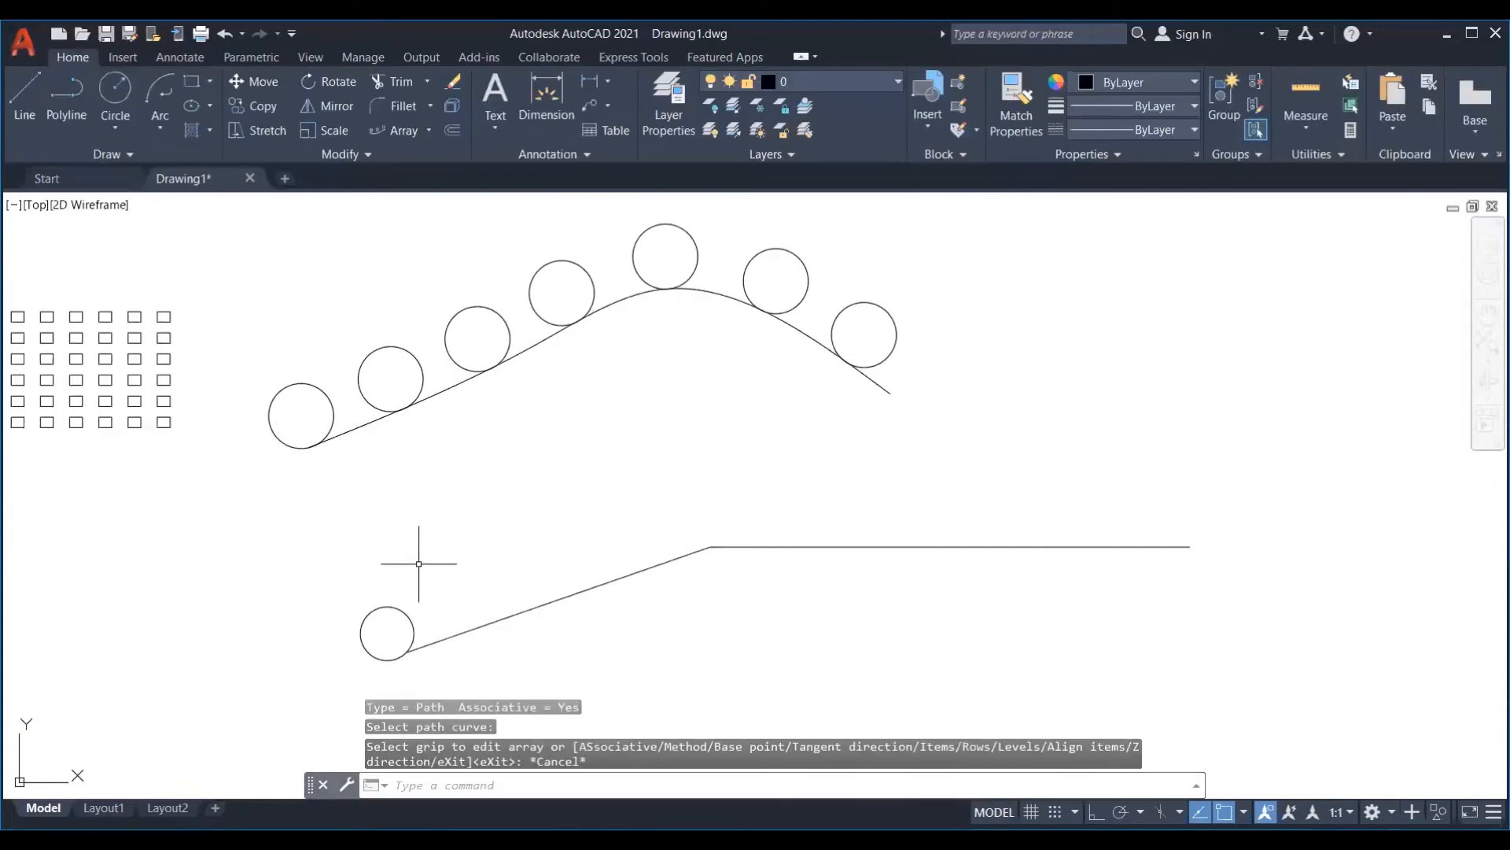
- Create a path array of the lower circle along the bent polyline using the Path array type
{"action": "type", "text": "ar"}
{"action": "key", "text": "Return"}
{"action": "left_click", "coordinate": [392, 612]}
{"action": "left_click", "coordinate": [386, 603]}
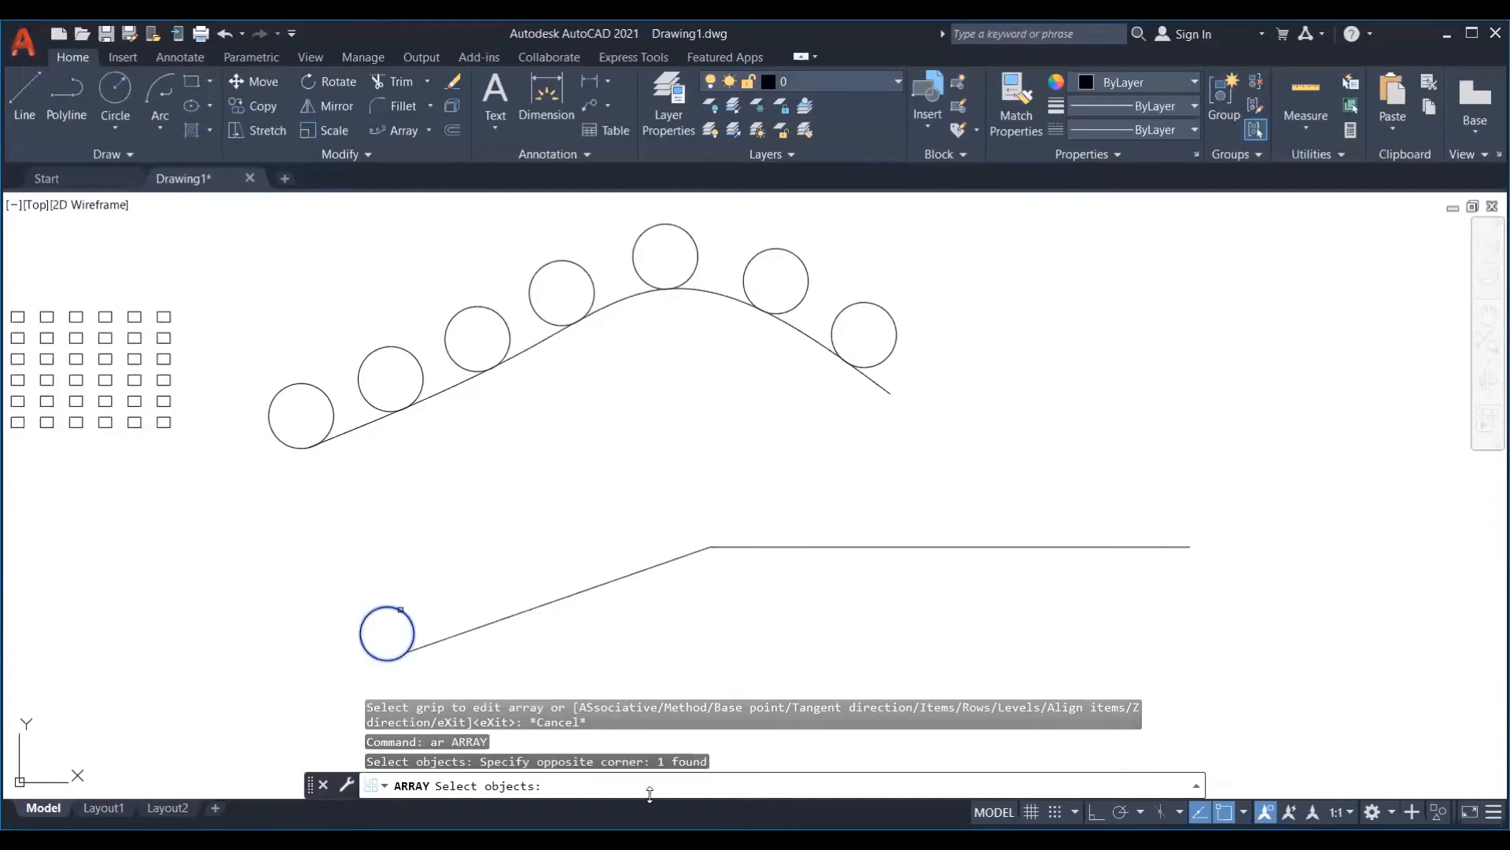
{"action": "key", "text": "Return"}
{"action": "left_click", "coordinate": [781, 785]}
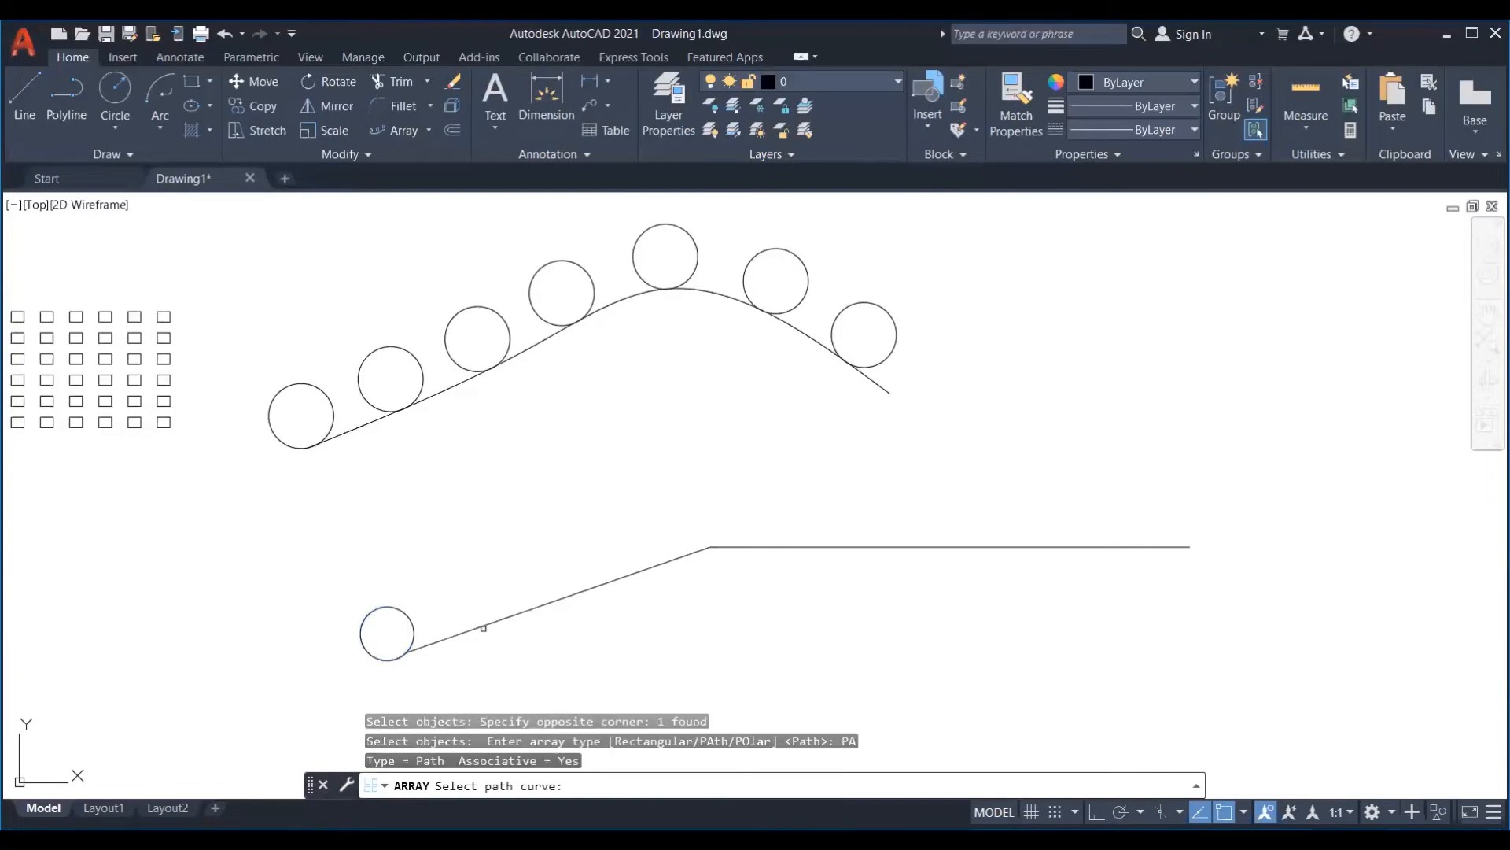
{"action": "left_click", "coordinate": [484, 625]}
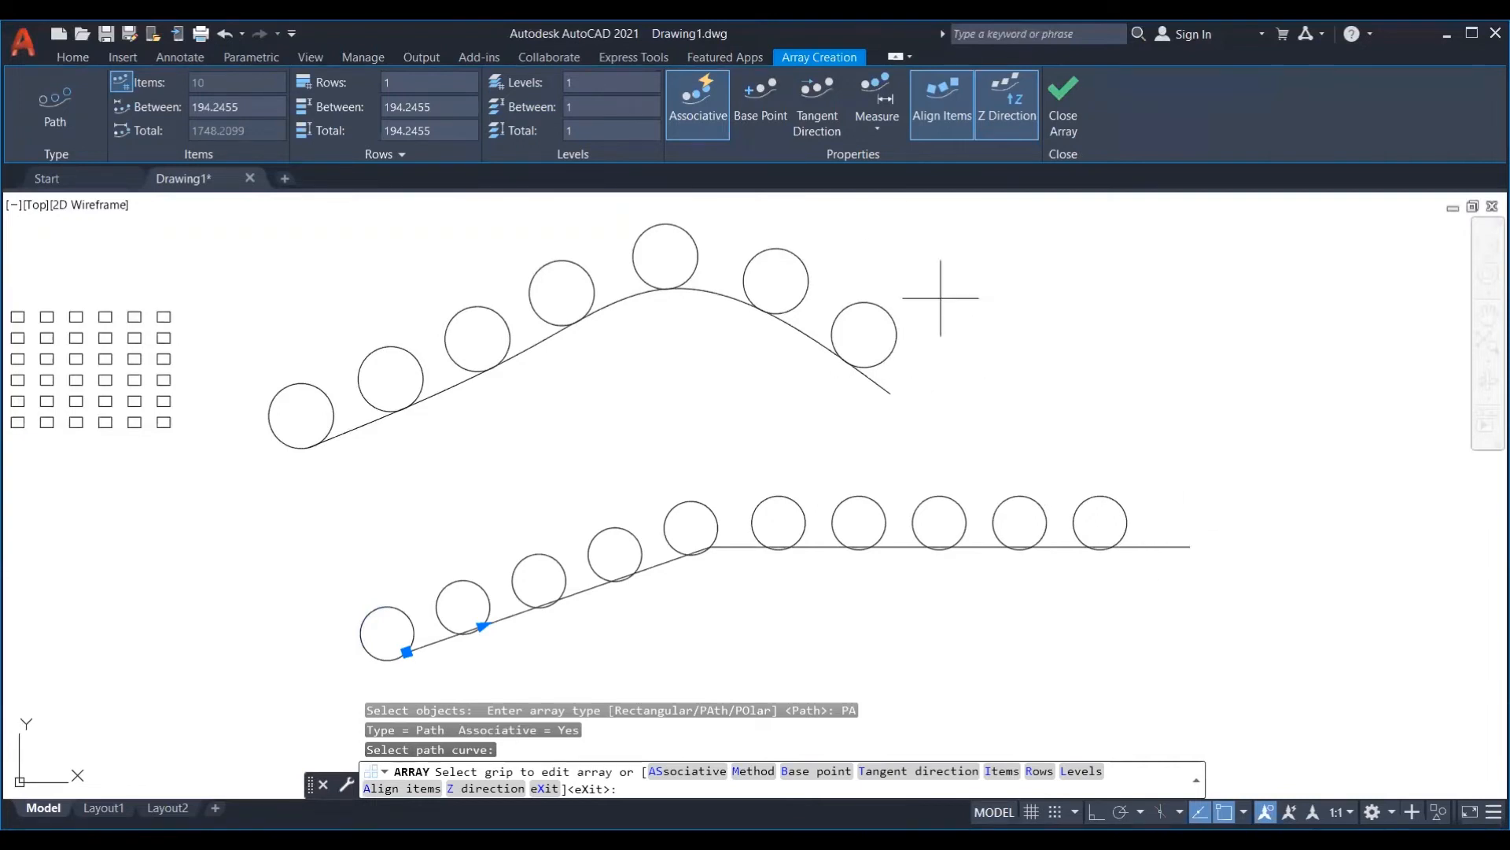
- Change the lower path array's spacing method to Divide and finish the array
{"action": "left_click", "coordinate": [881, 129]}
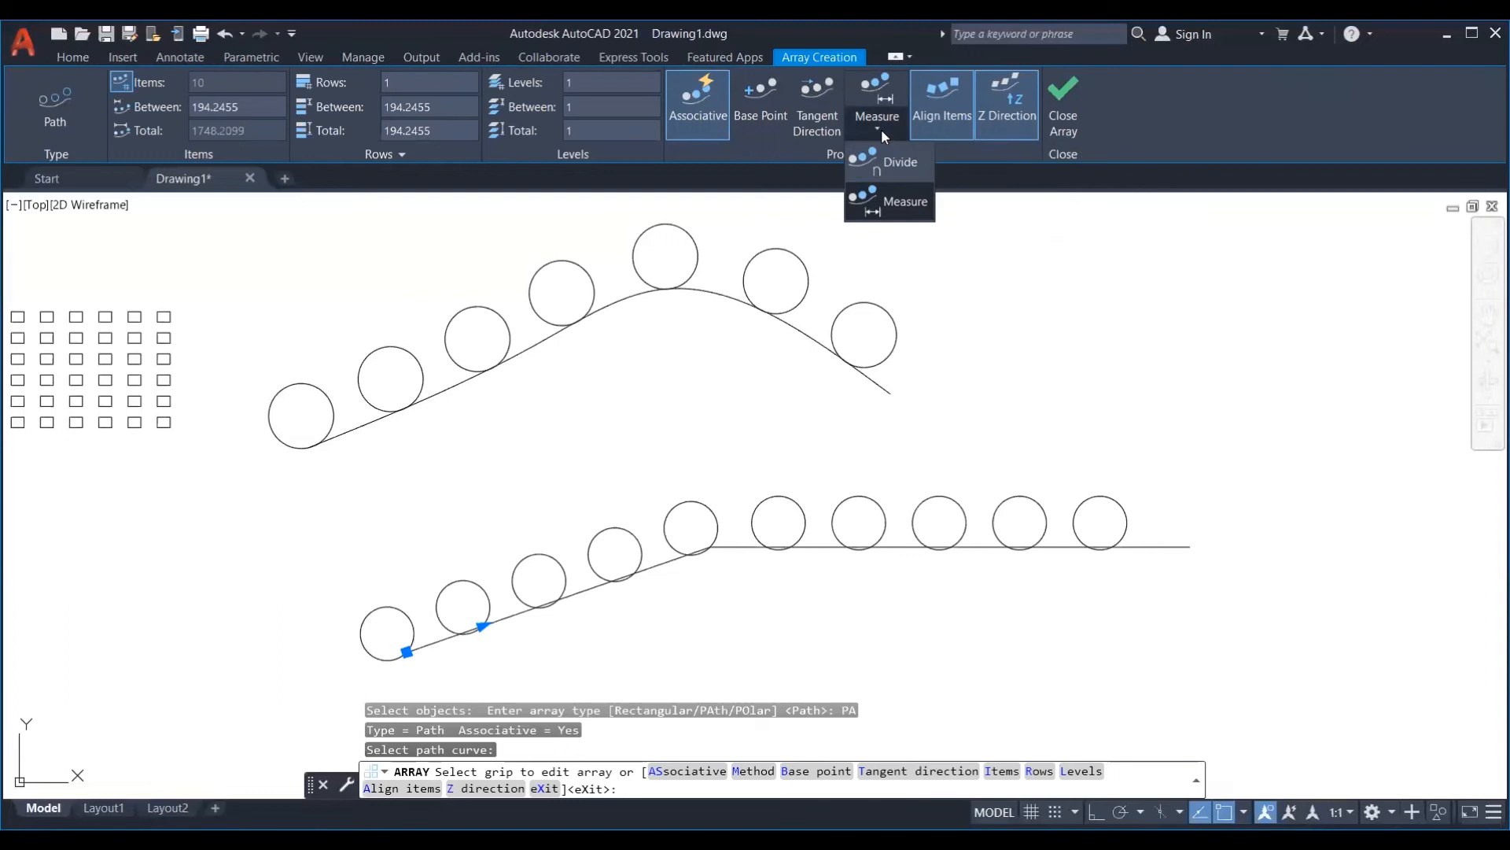
{"action": "left_click", "coordinate": [897, 162]}
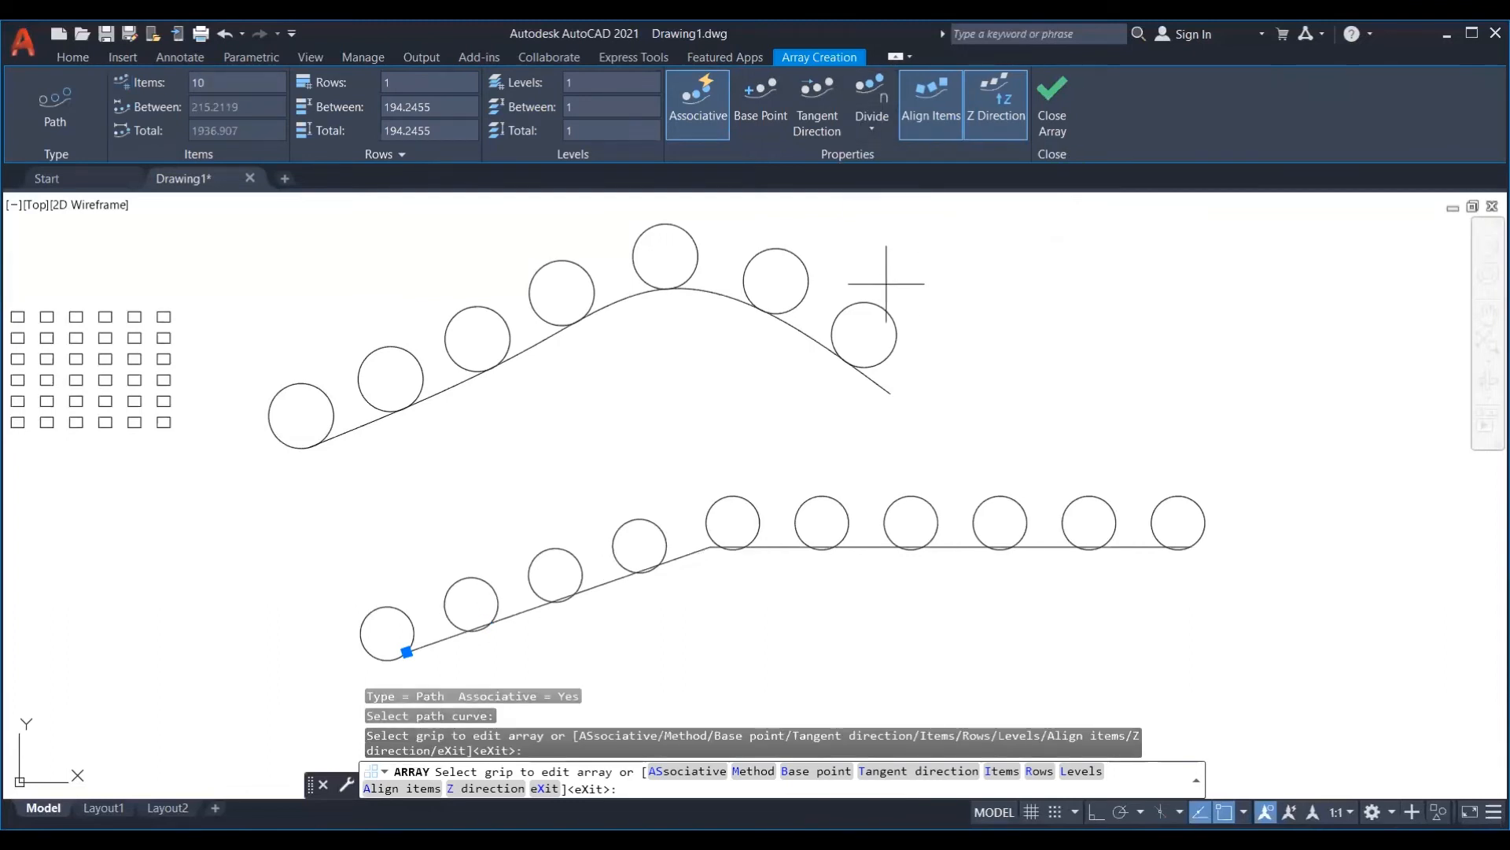
{"action": "key", "text": "Escape"}
{"action": "key", "text": "Escape"}
- Regenerate the drawing twice
{"action": "type", "text": "re"}
{"action": "key", "text": "Return"}
{"action": "type", "text": "re"}
{"action": "key", "text": "Return"}
{"action": "key", "text": "Escape"}
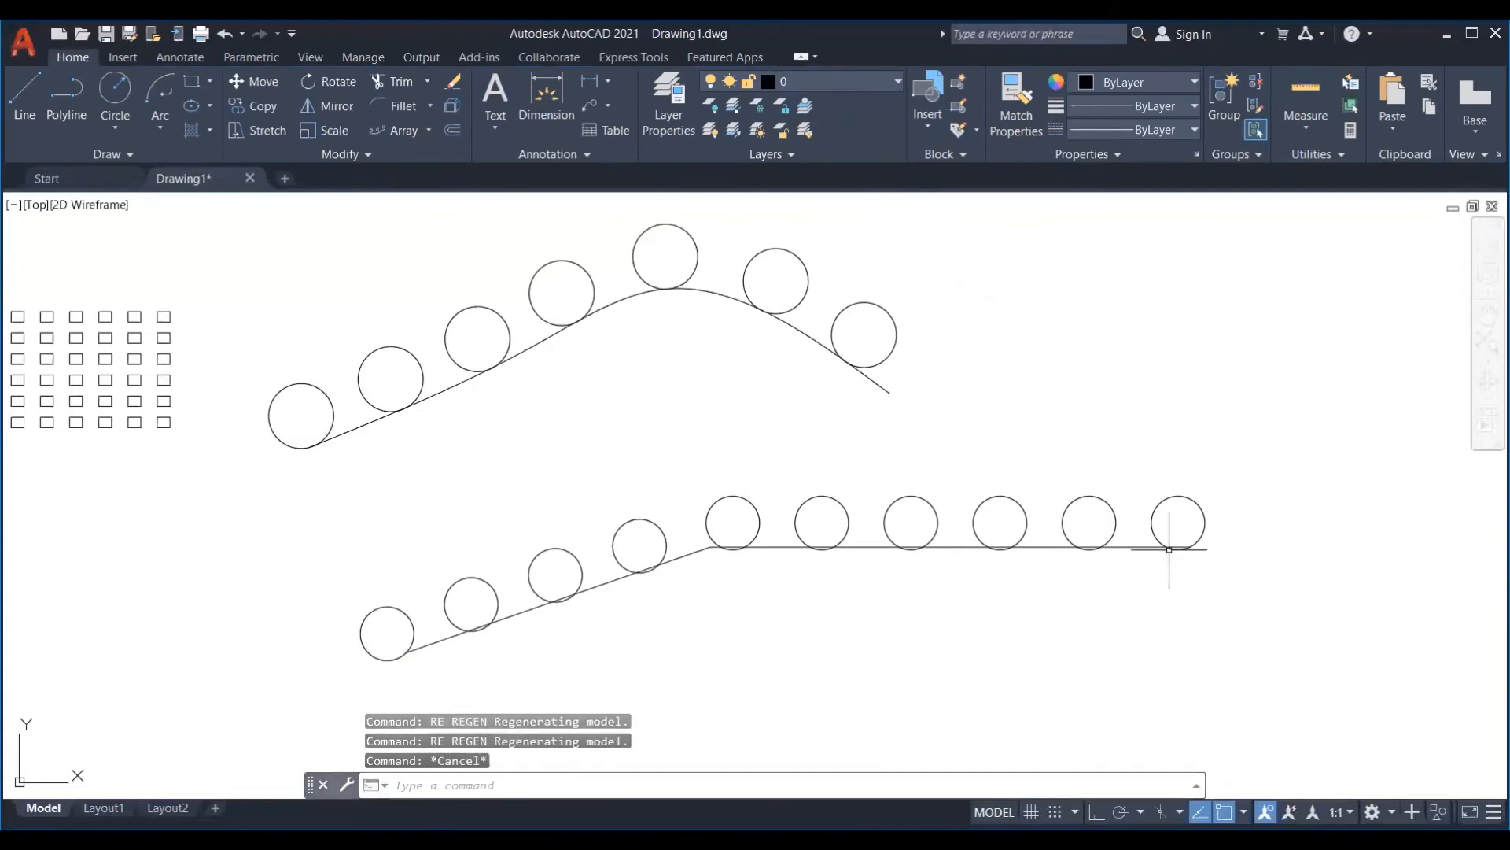
- Change the upper path array's spacing method to Divide and set its item count to 10
{"action": "left_click", "coordinate": [838, 319]}
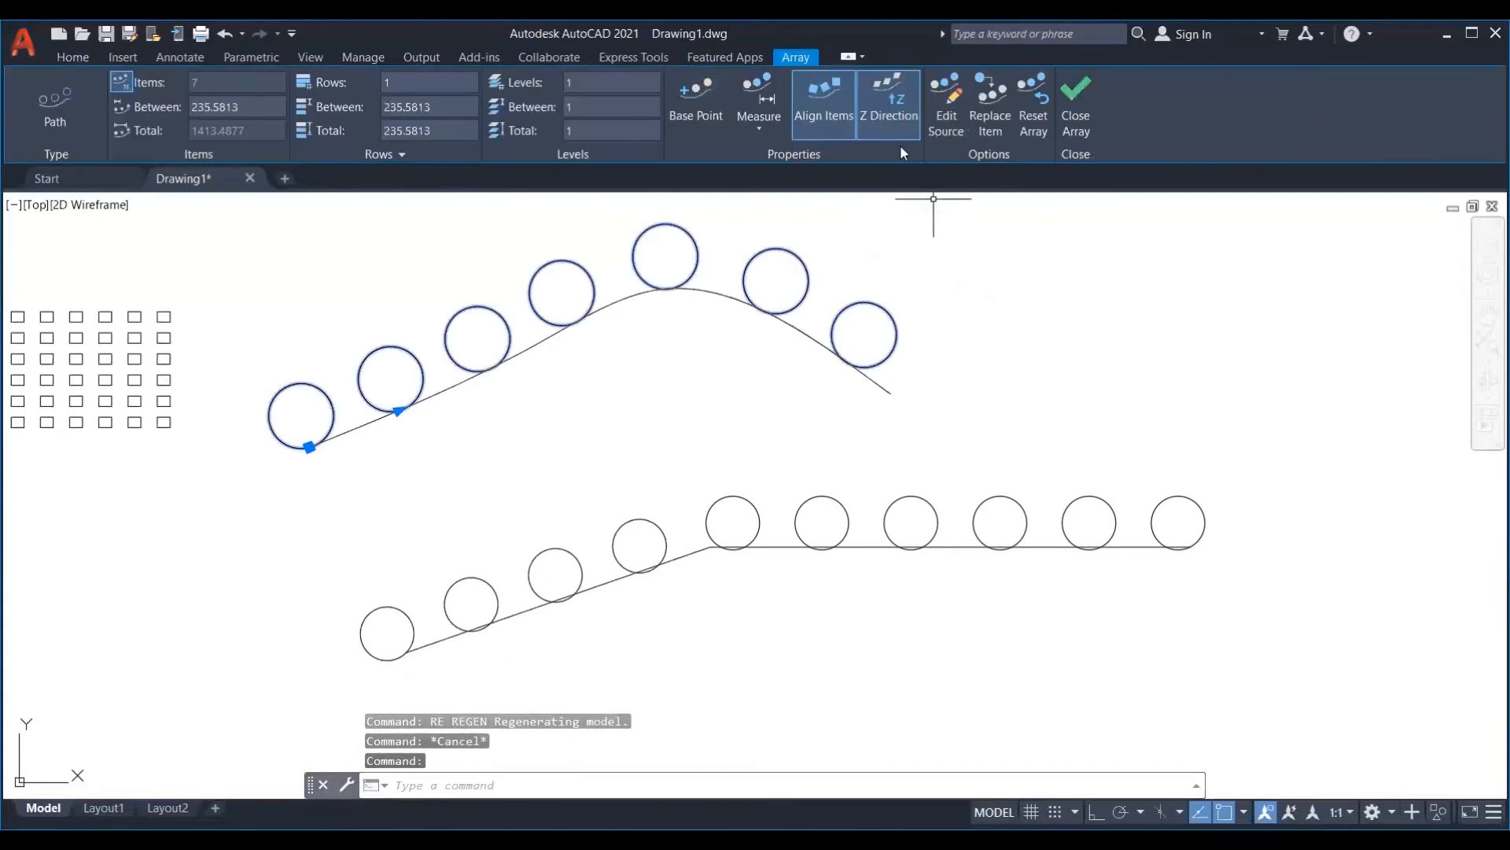
{"action": "left_click", "coordinate": [773, 133]}
{"action": "left_click", "coordinate": [779, 159]}
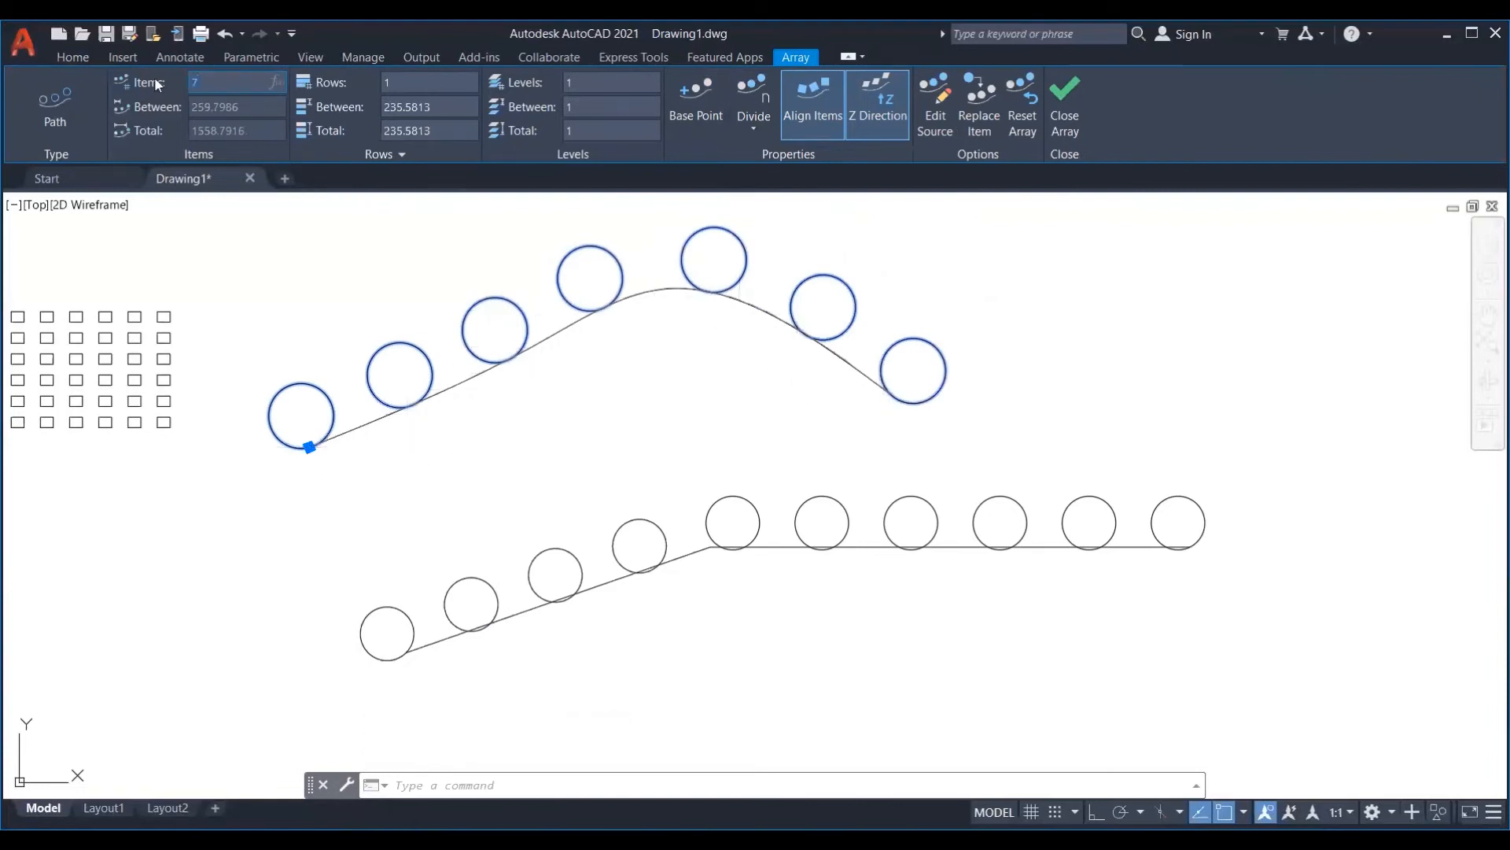
{"action": "key", "text": "Return"}
{"action": "type", "text": "10"}
{"action": "key", "text": "Return"}
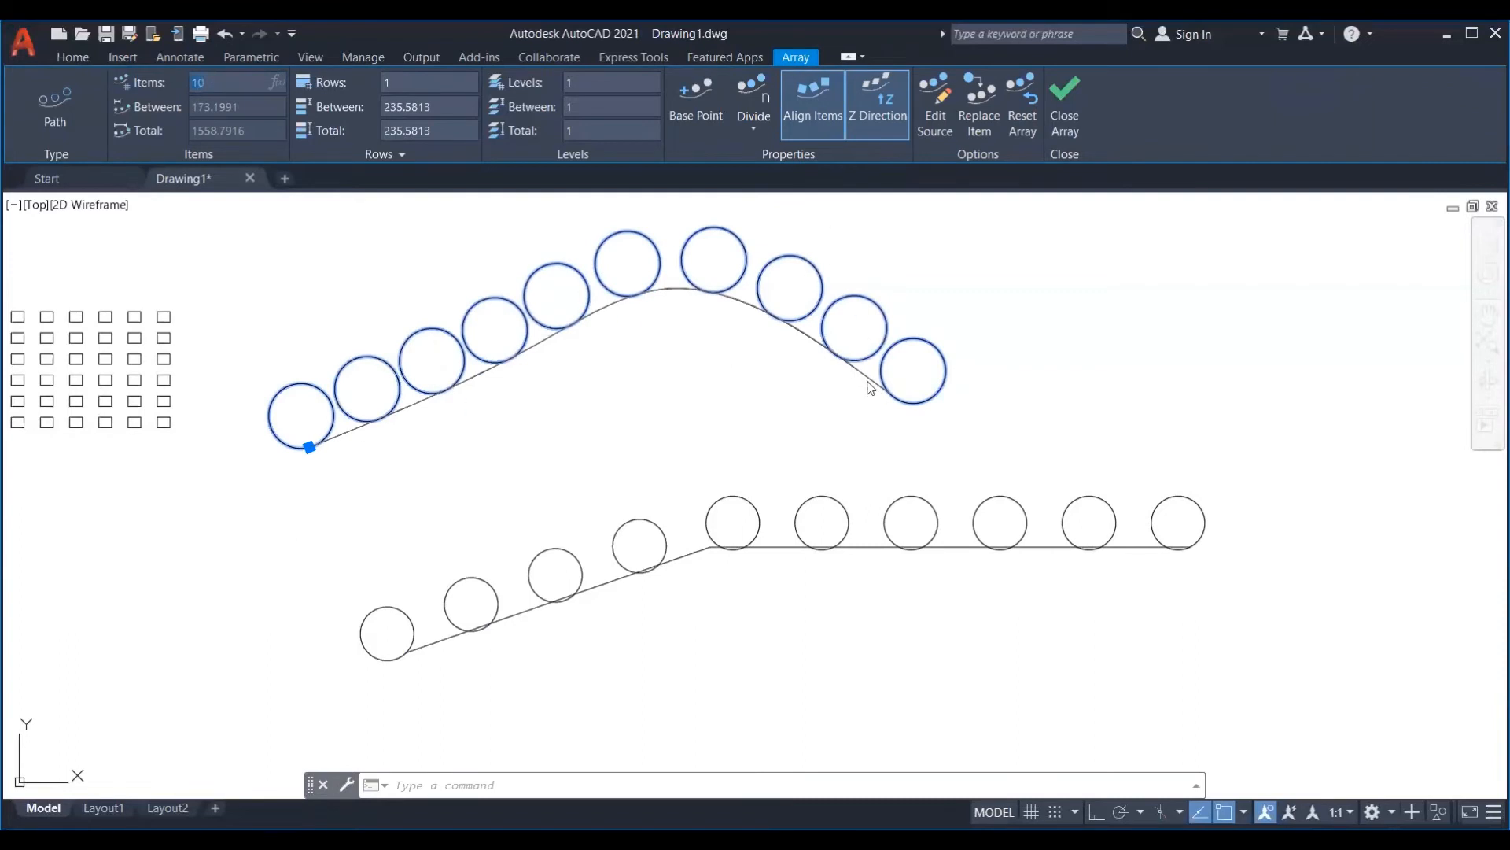
- Set the upper path array's number of rows to 2
{"action": "left_click", "coordinate": [866, 253]}
{"action": "middle_click_drag", "start_coordinate": [948, 295], "coordinate": [920, 314]}
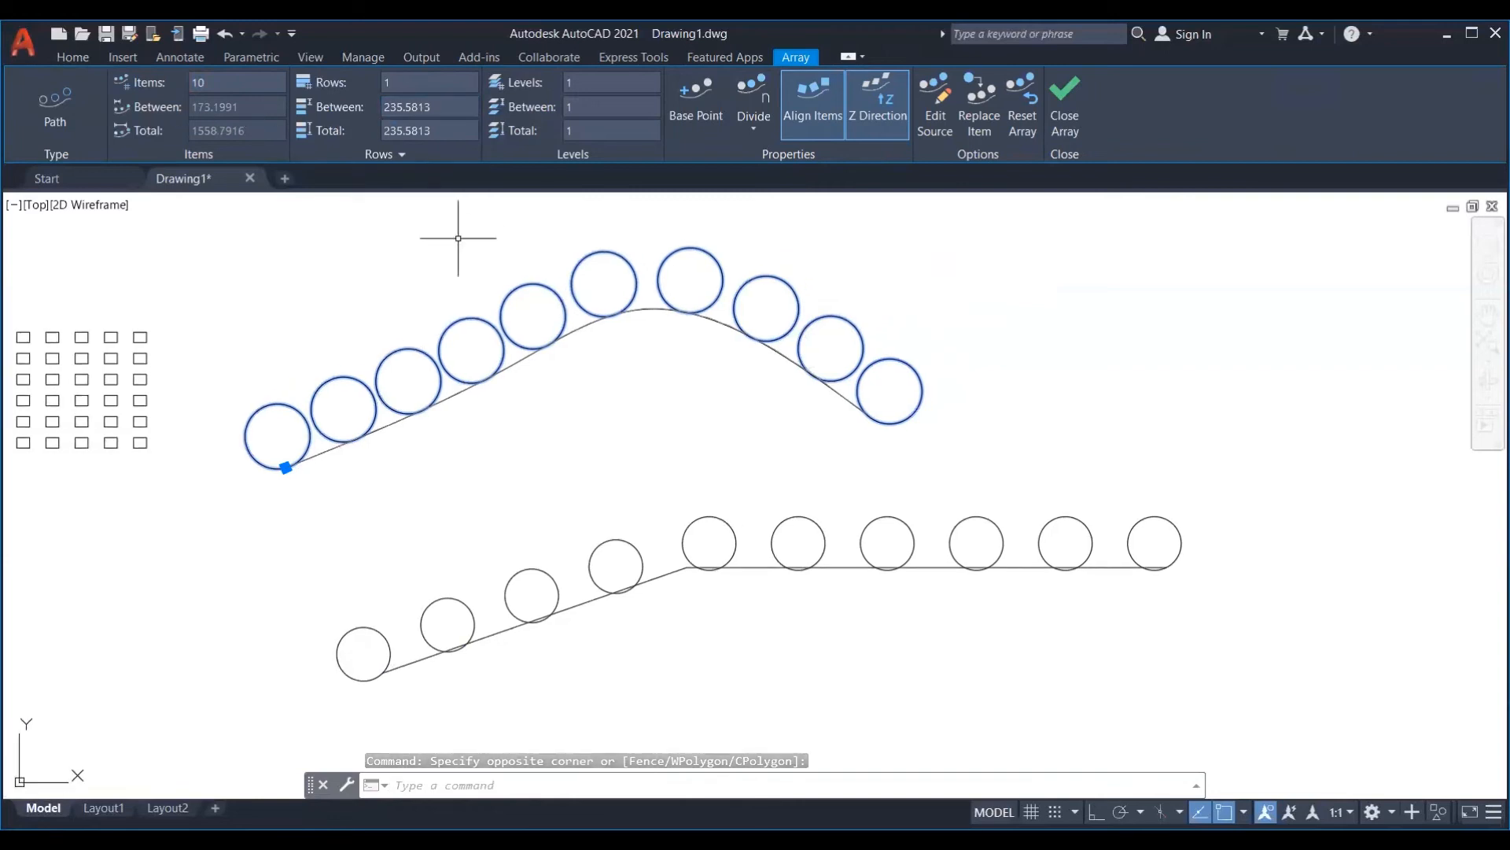
{"action": "middle_click_drag", "start_coordinate": [459, 238], "coordinate": [511, 381]}
{"action": "left_click", "coordinate": [392, 85]}
{"action": "type", "text": "2"}
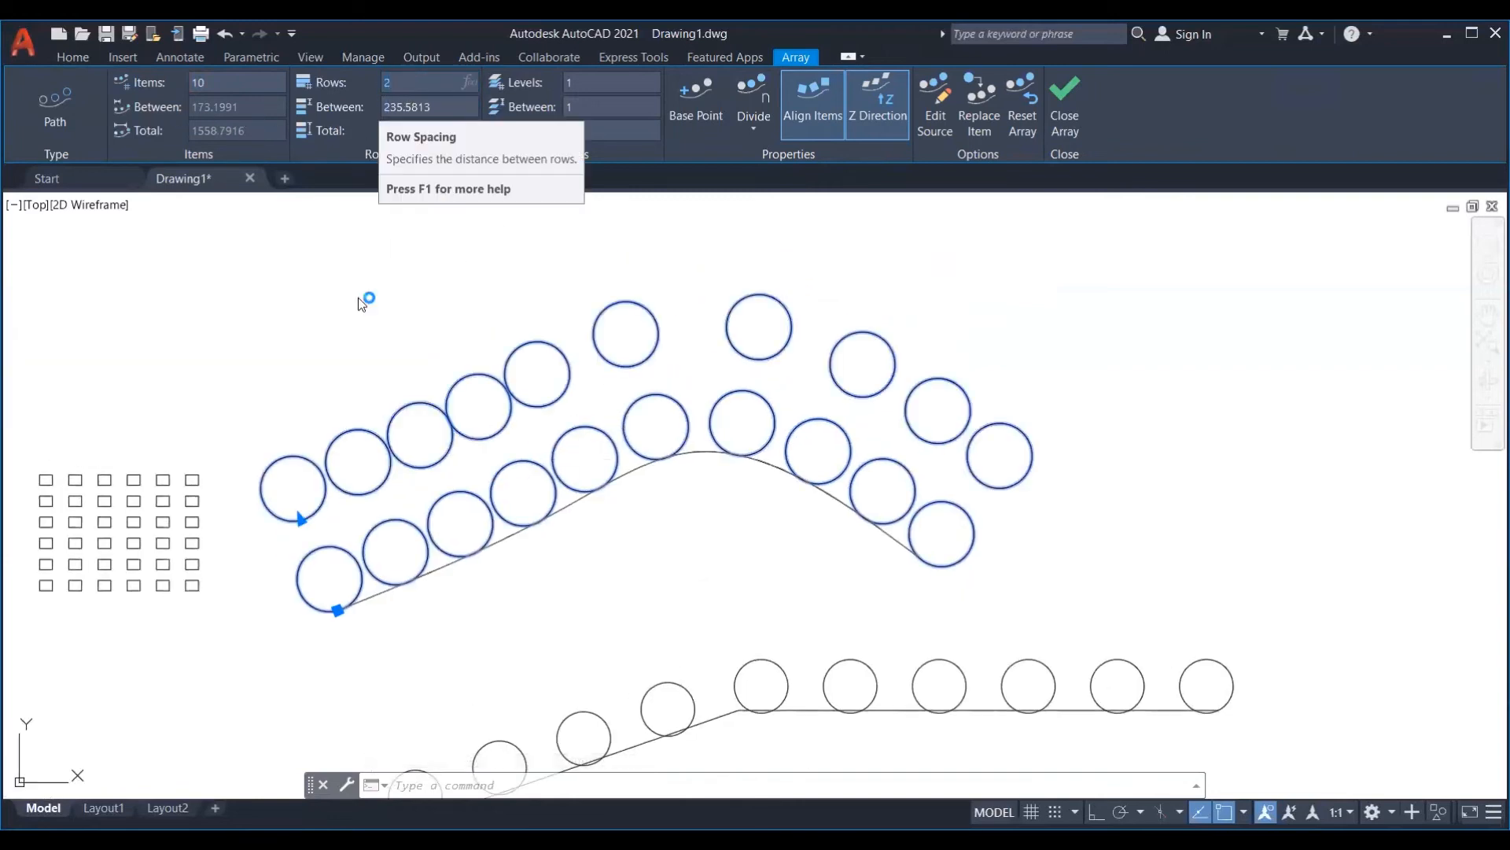
{"action": "left_click", "coordinate": [439, 107]}
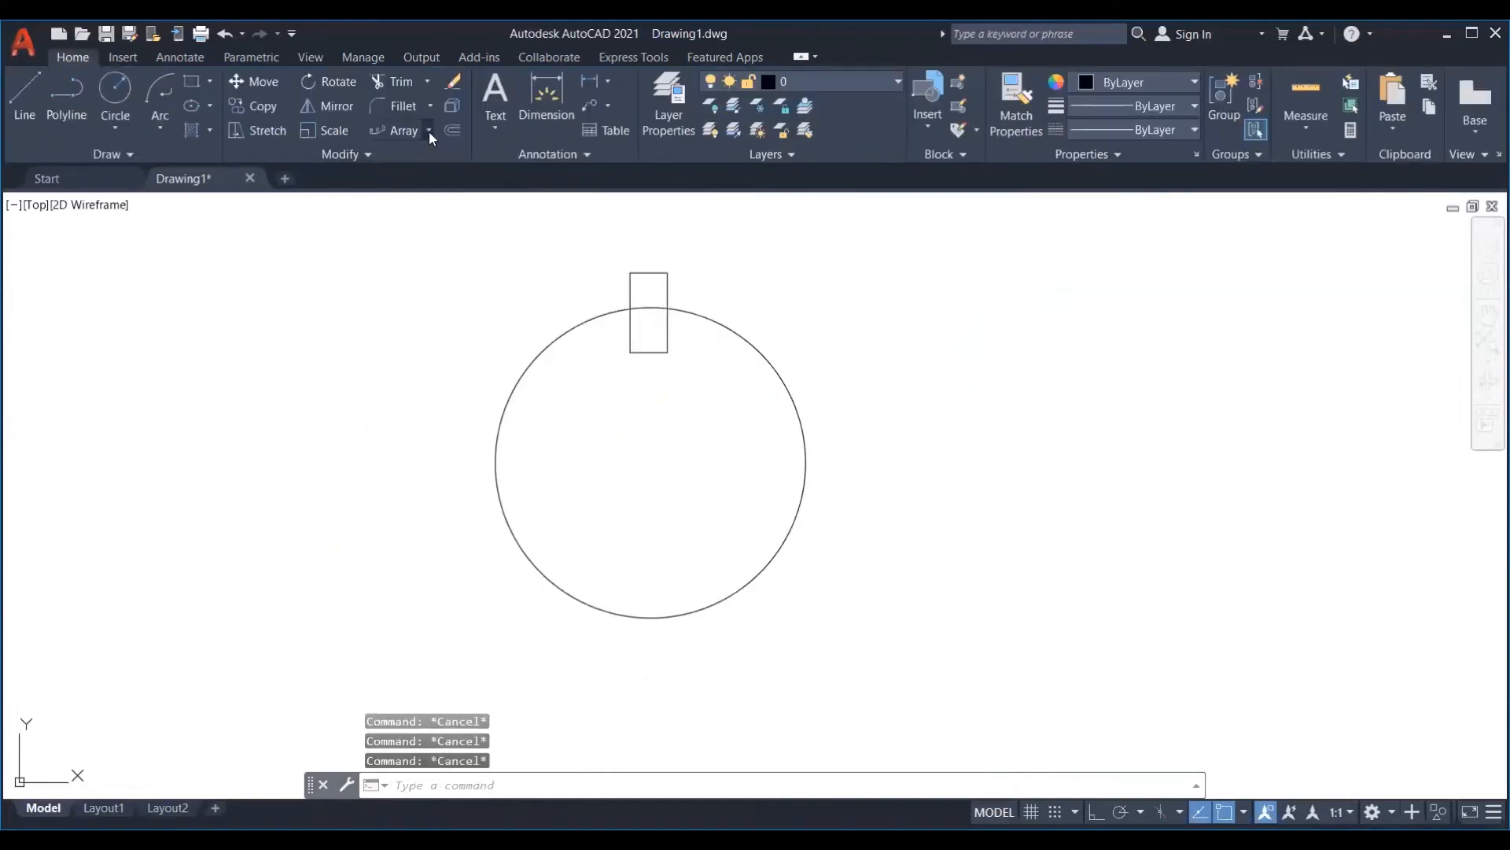
{"action": "left_click", "coordinate": [430, 132]}
{"action": "left_click", "coordinate": [435, 238]}
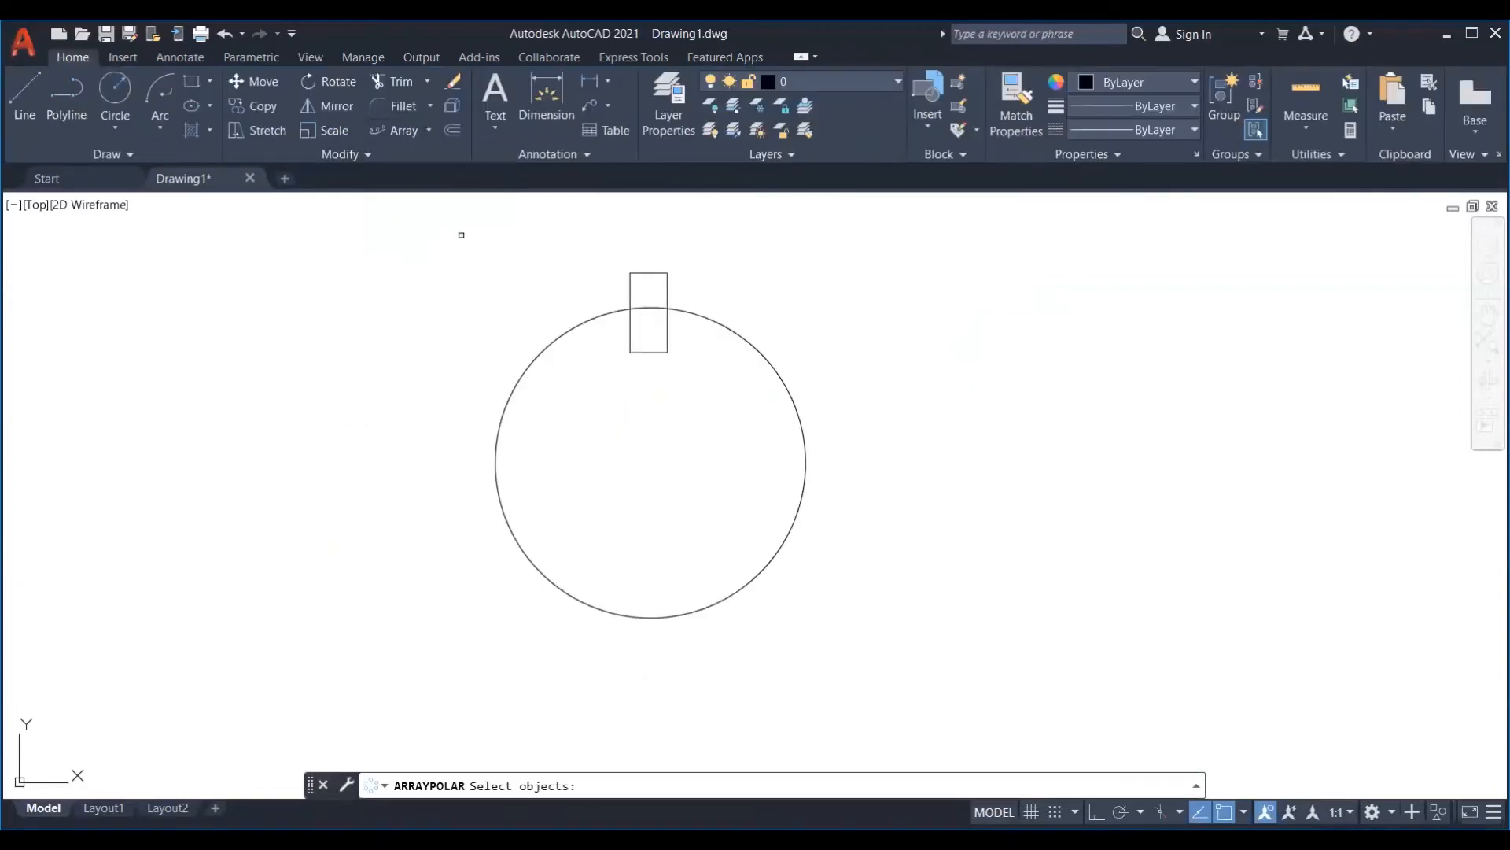
{"action": "left_click", "coordinate": [715, 214]}
{"action": "left_click", "coordinate": [597, 281]}
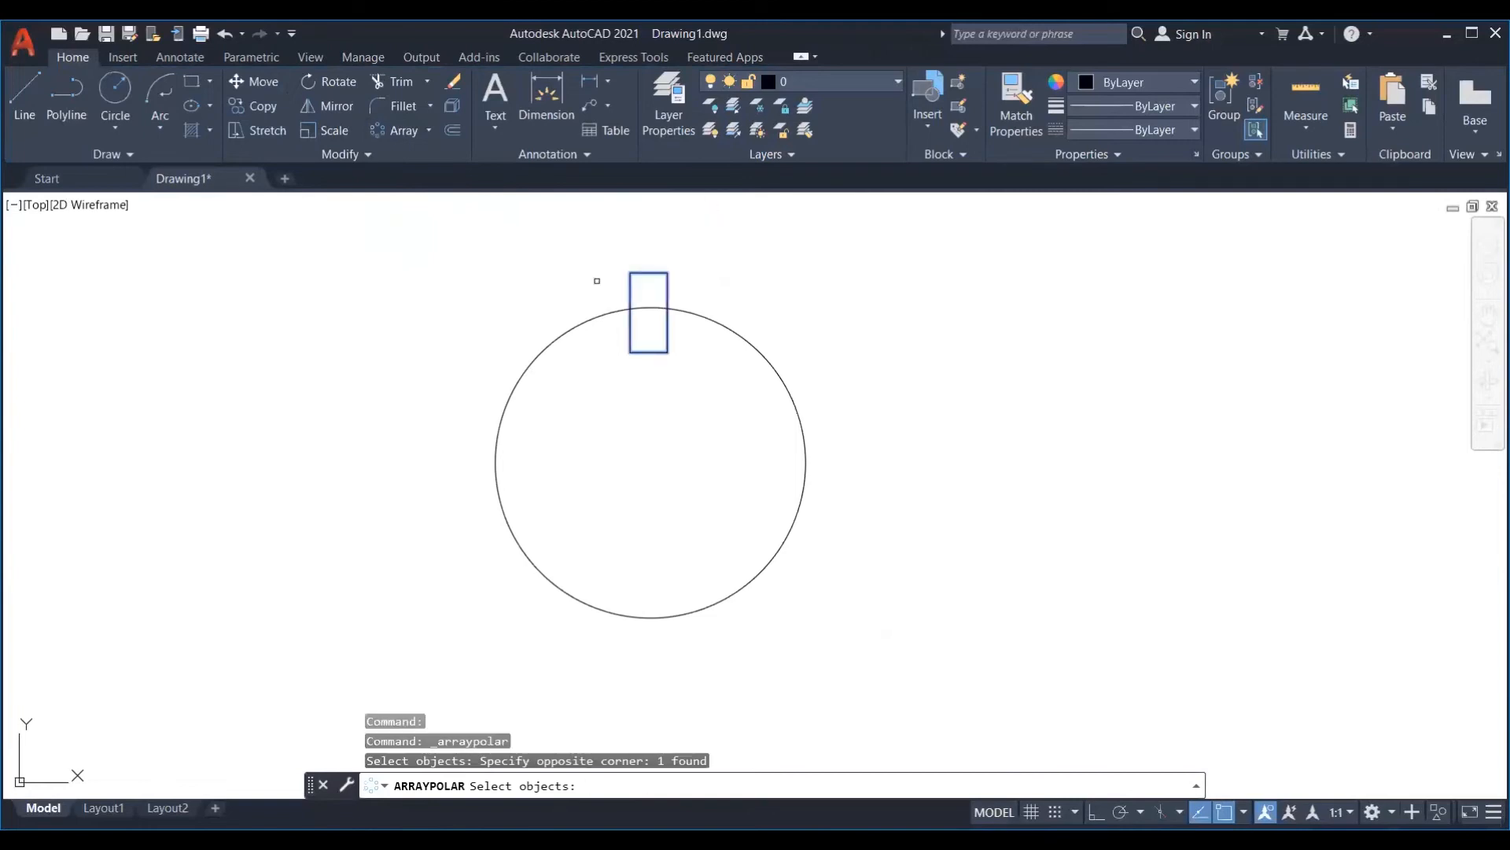
{"action": "key", "text": "Return"}
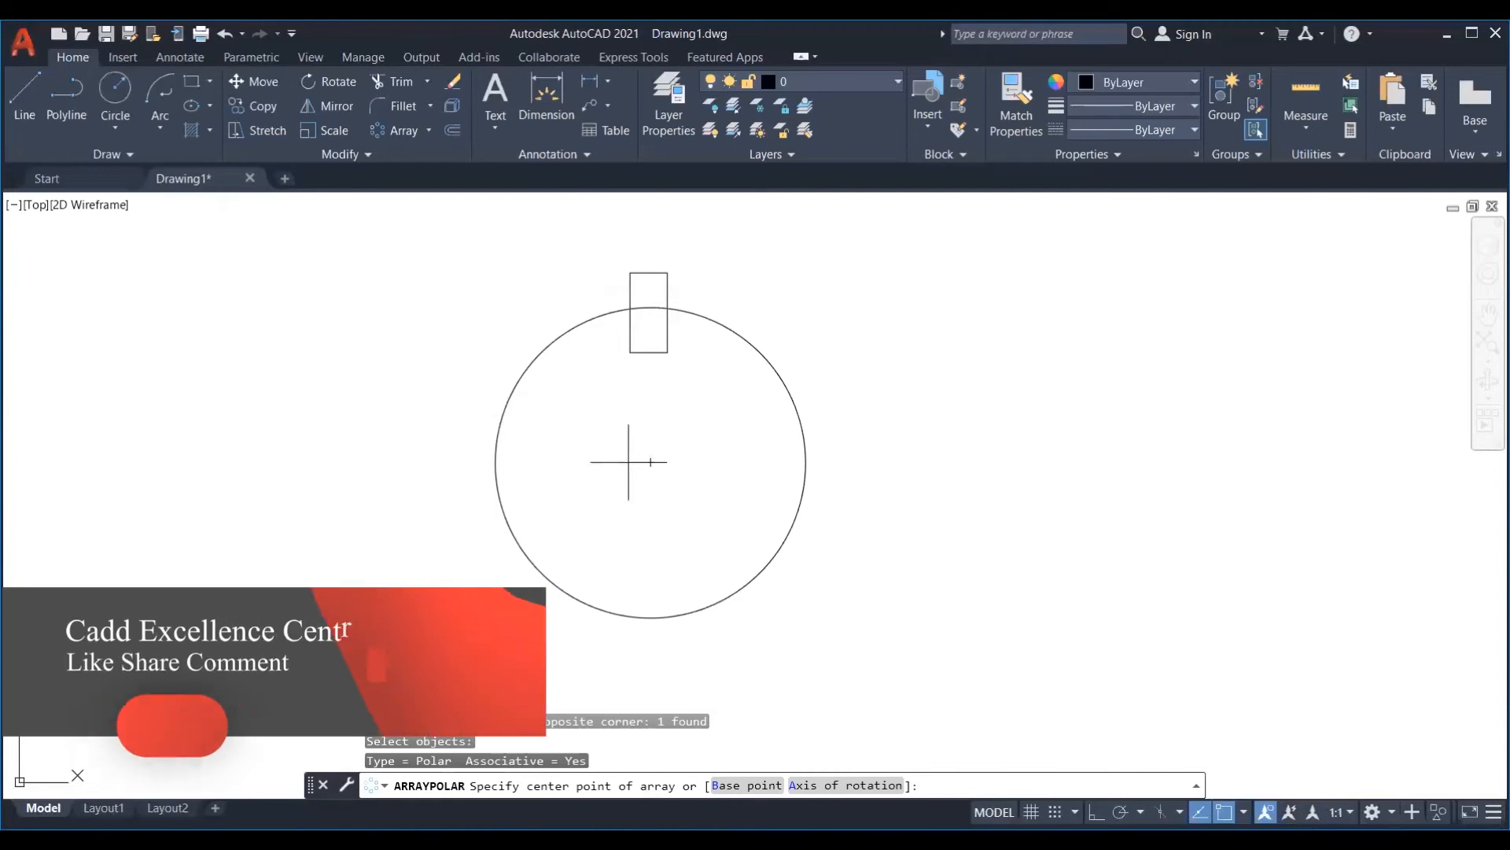
{"action": "left_click", "coordinate": [650, 462]}
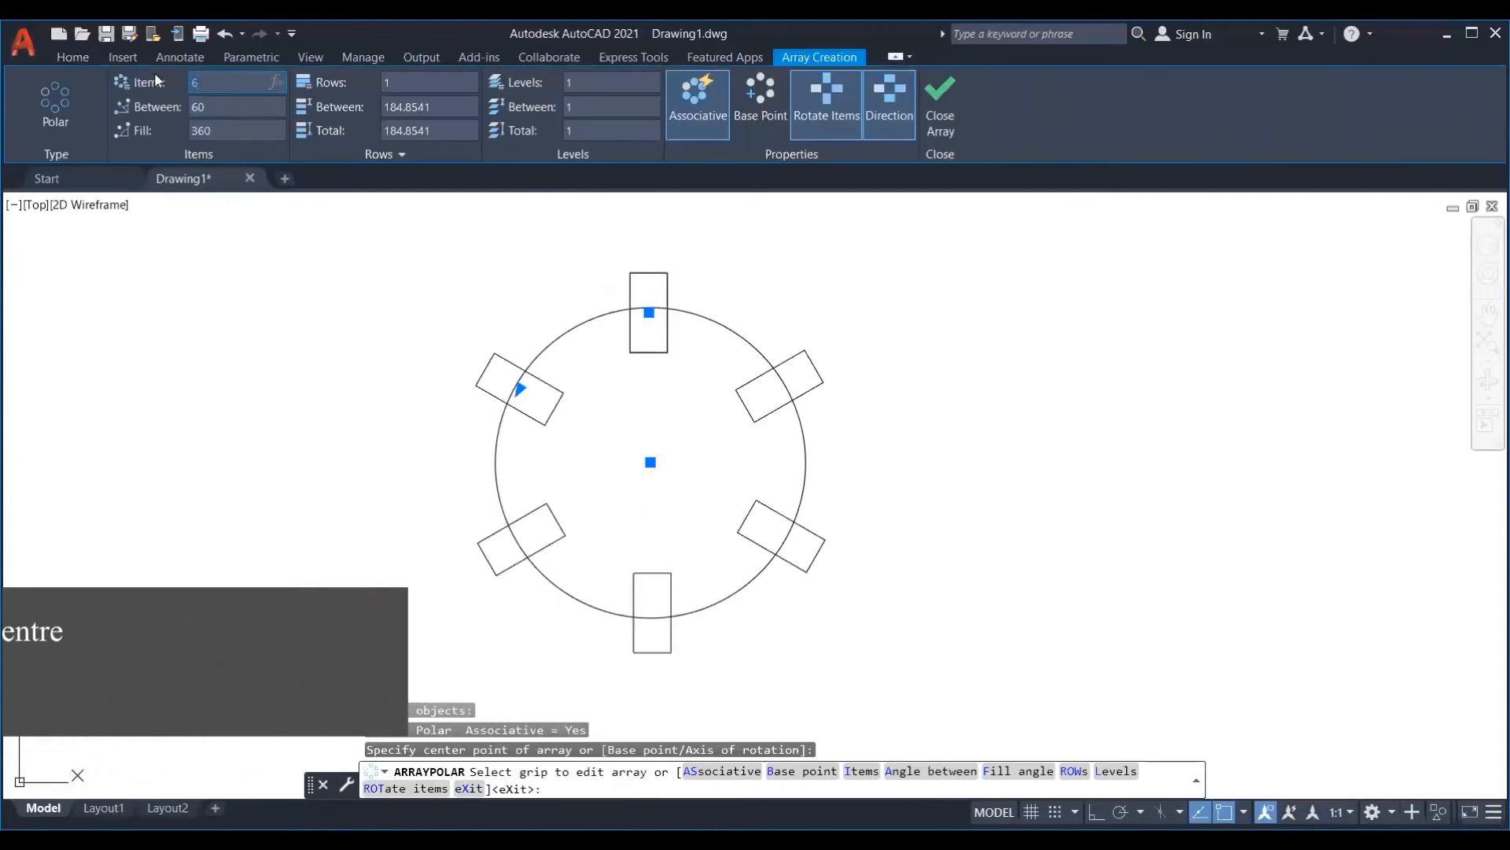
{"action": "key", "text": "Escape"}
{"action": "key", "text": "Escape"}
{"action": "key", "text": "Escape"}
- Create a polar array of the small rectangle around the center of the circle
{"action": "left_click", "coordinate": [429, 131]}
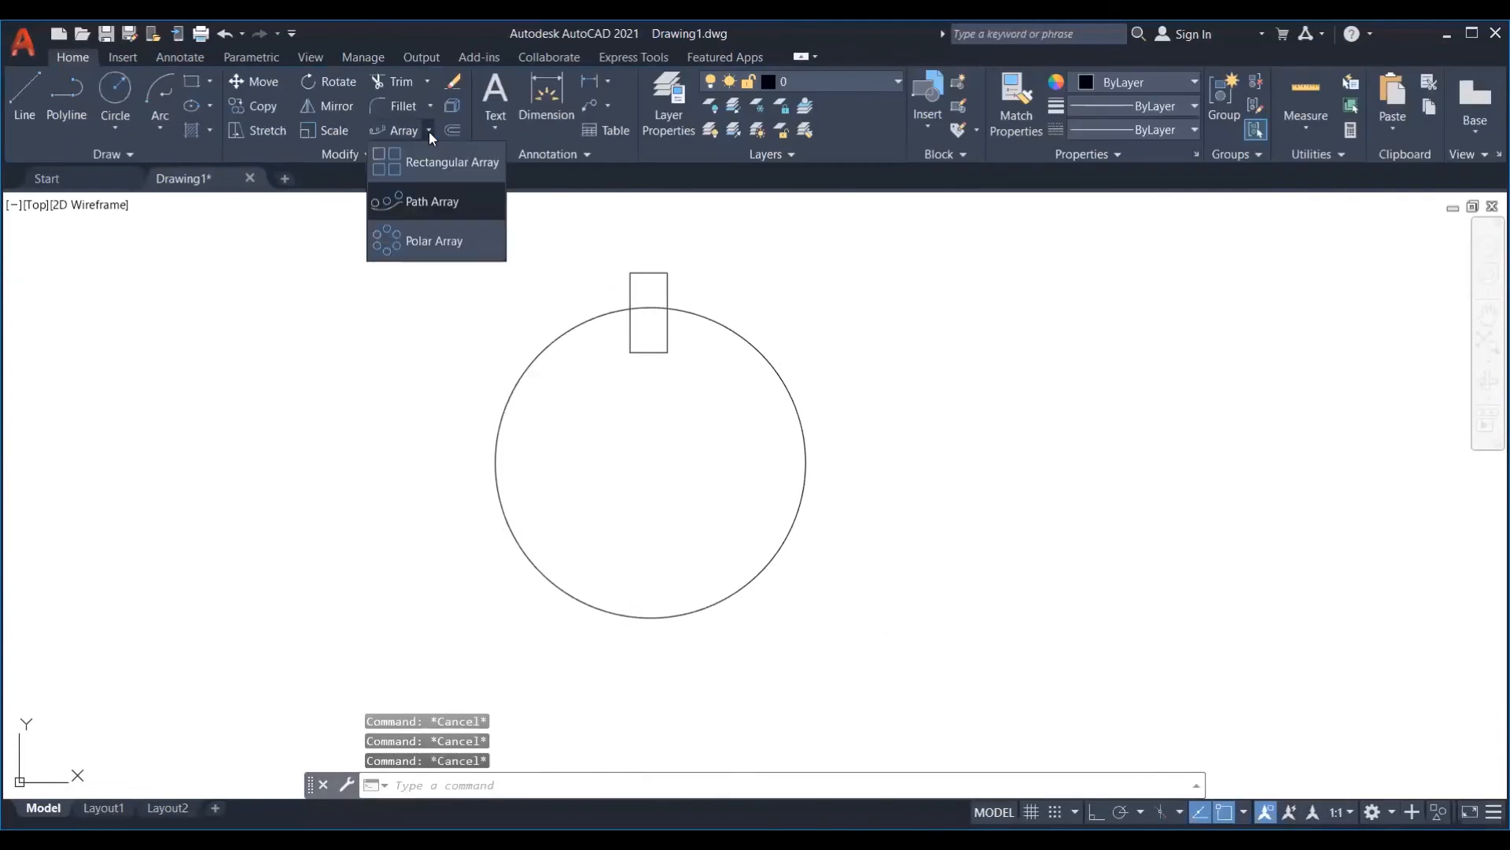
{"action": "left_click", "coordinate": [437, 237]}
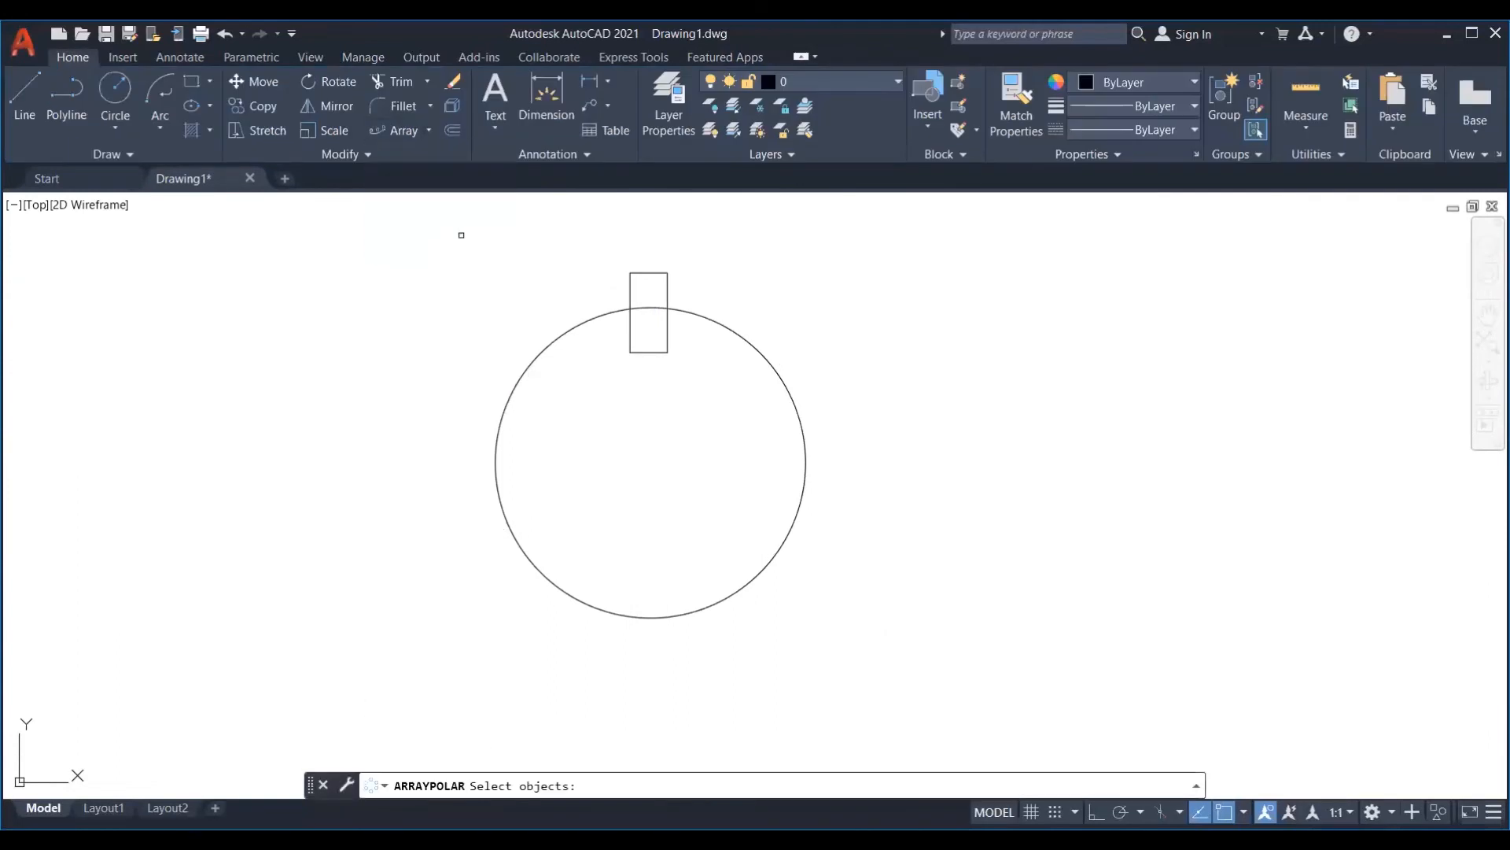
{"action": "left_click", "coordinate": [703, 223]}
{"action": "left_click", "coordinate": [597, 280]}
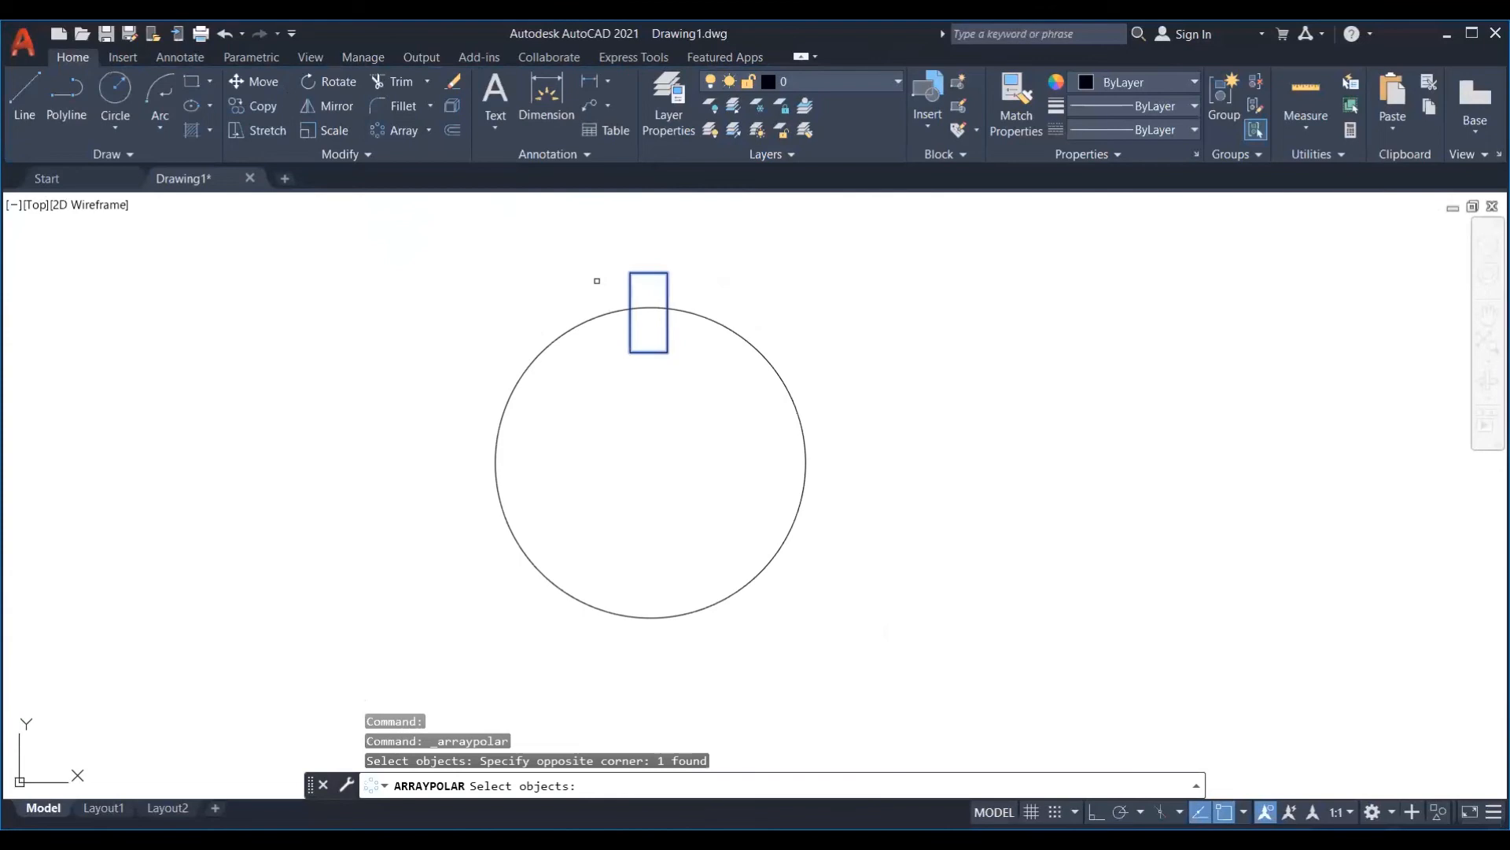
{"action": "key", "text": "Return"}
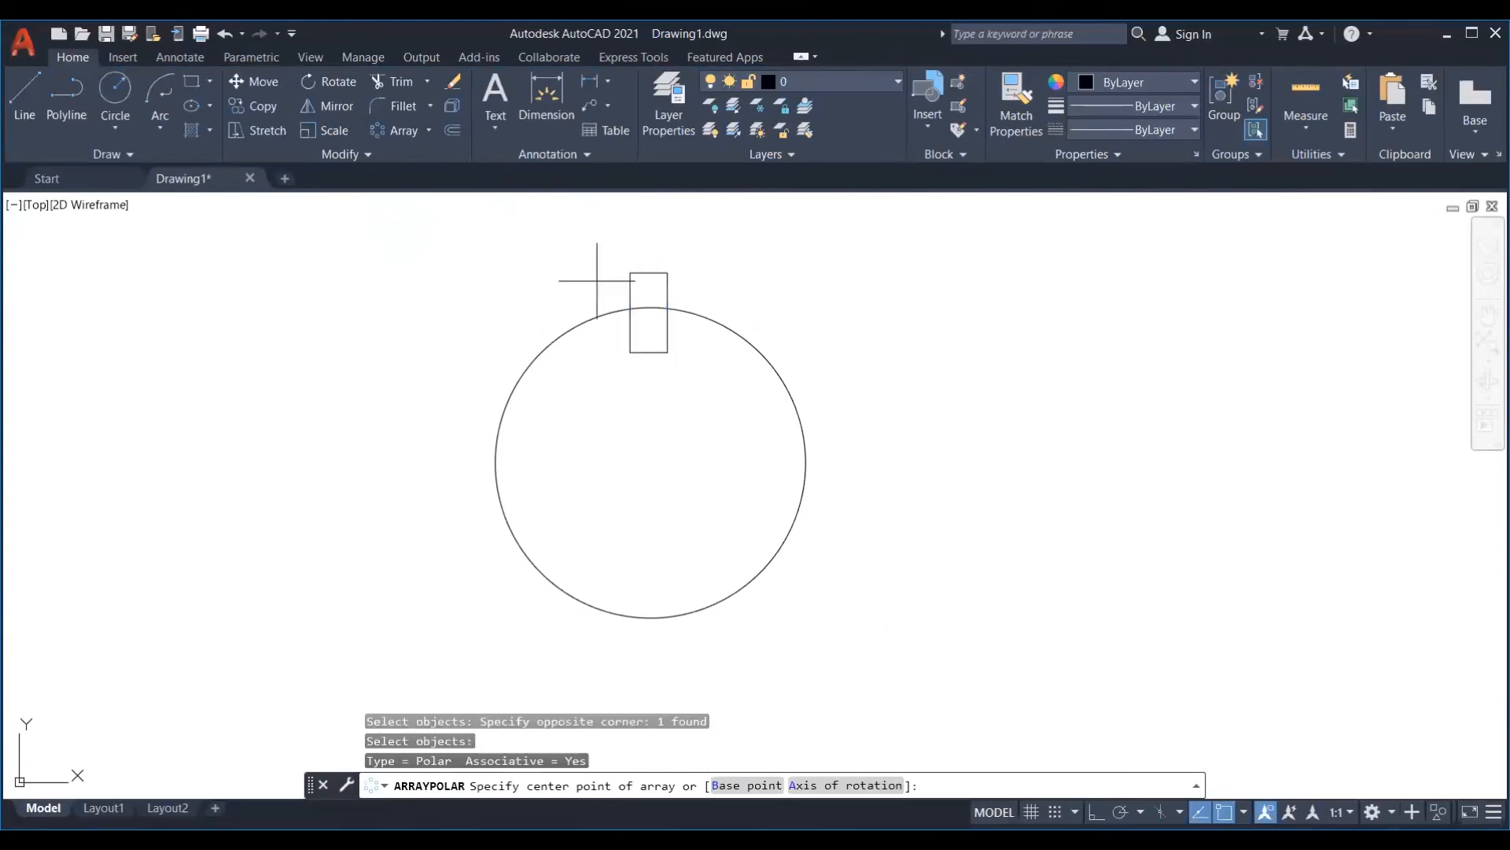
{"action": "left_click", "coordinate": [650, 462]}
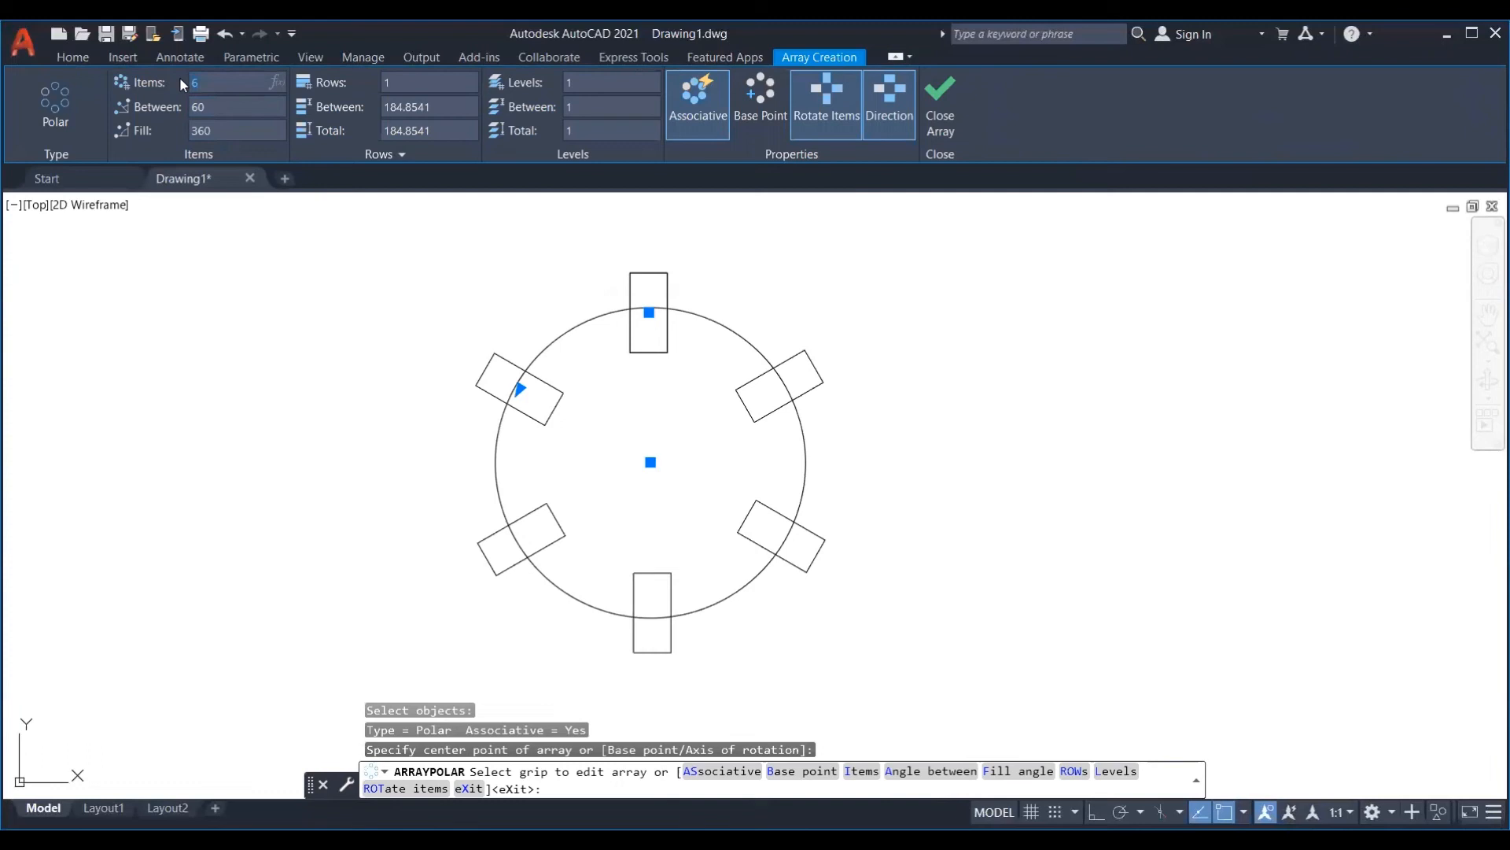
- Try 12 items in the polar array, and set the item count back to 6
{"action": "type", "text": "12"}
{"action": "key", "text": "Return"}
{"action": "left_click_drag", "start_coordinate": [206, 82], "coordinate": [145, 83]}
{"action": "type", "text": "6"}
{"action": "key", "text": "Return"}
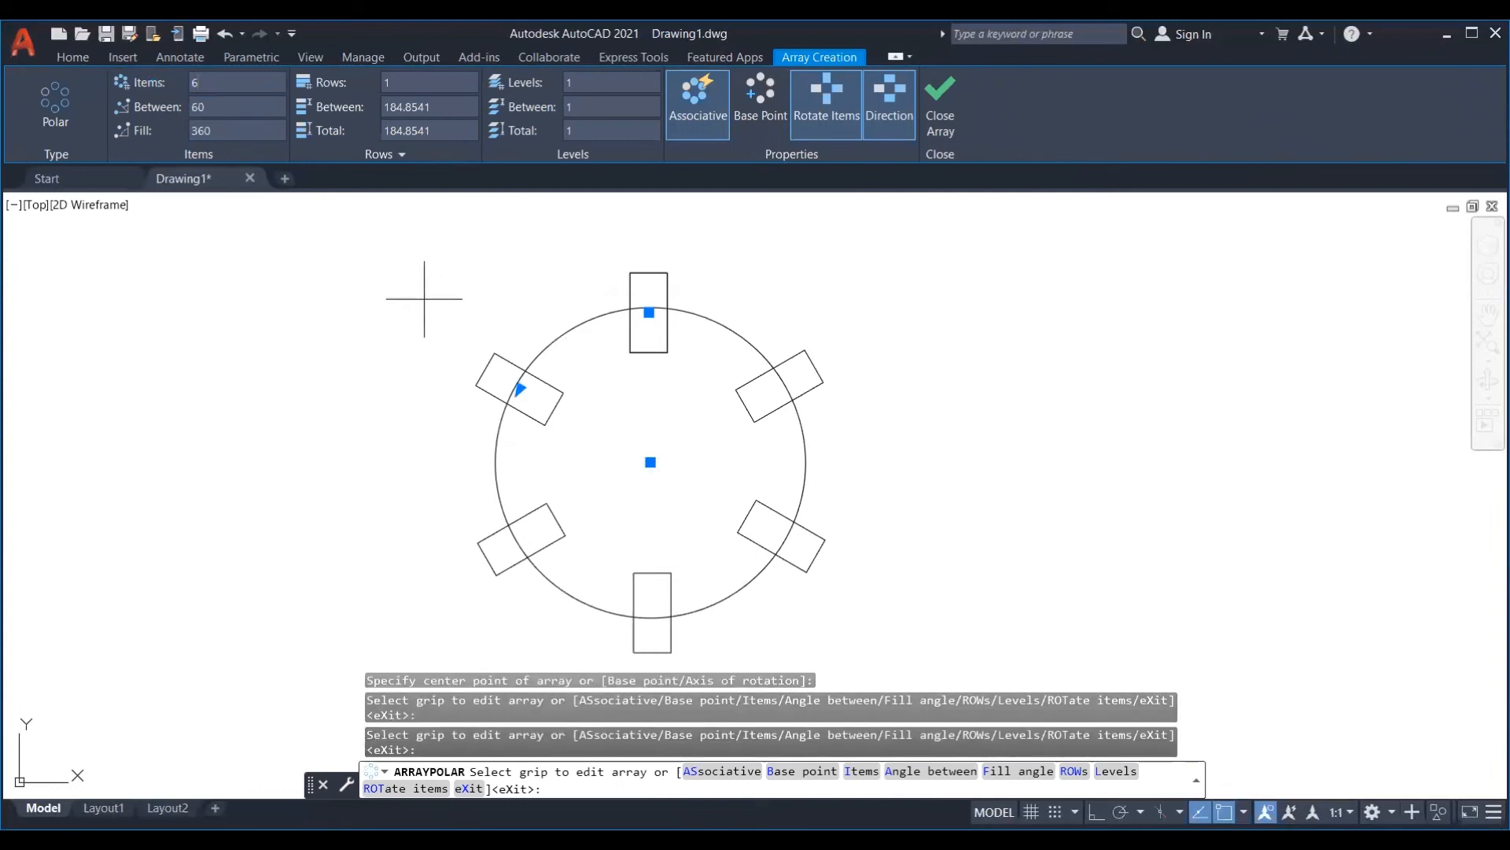
- Set the polar array's fill angle to 180 and reverse its direction to clockwise
{"action": "left_click", "coordinate": [220, 128]}
{"action": "type", "text": "180"}
{"action": "key", "text": "Return"}
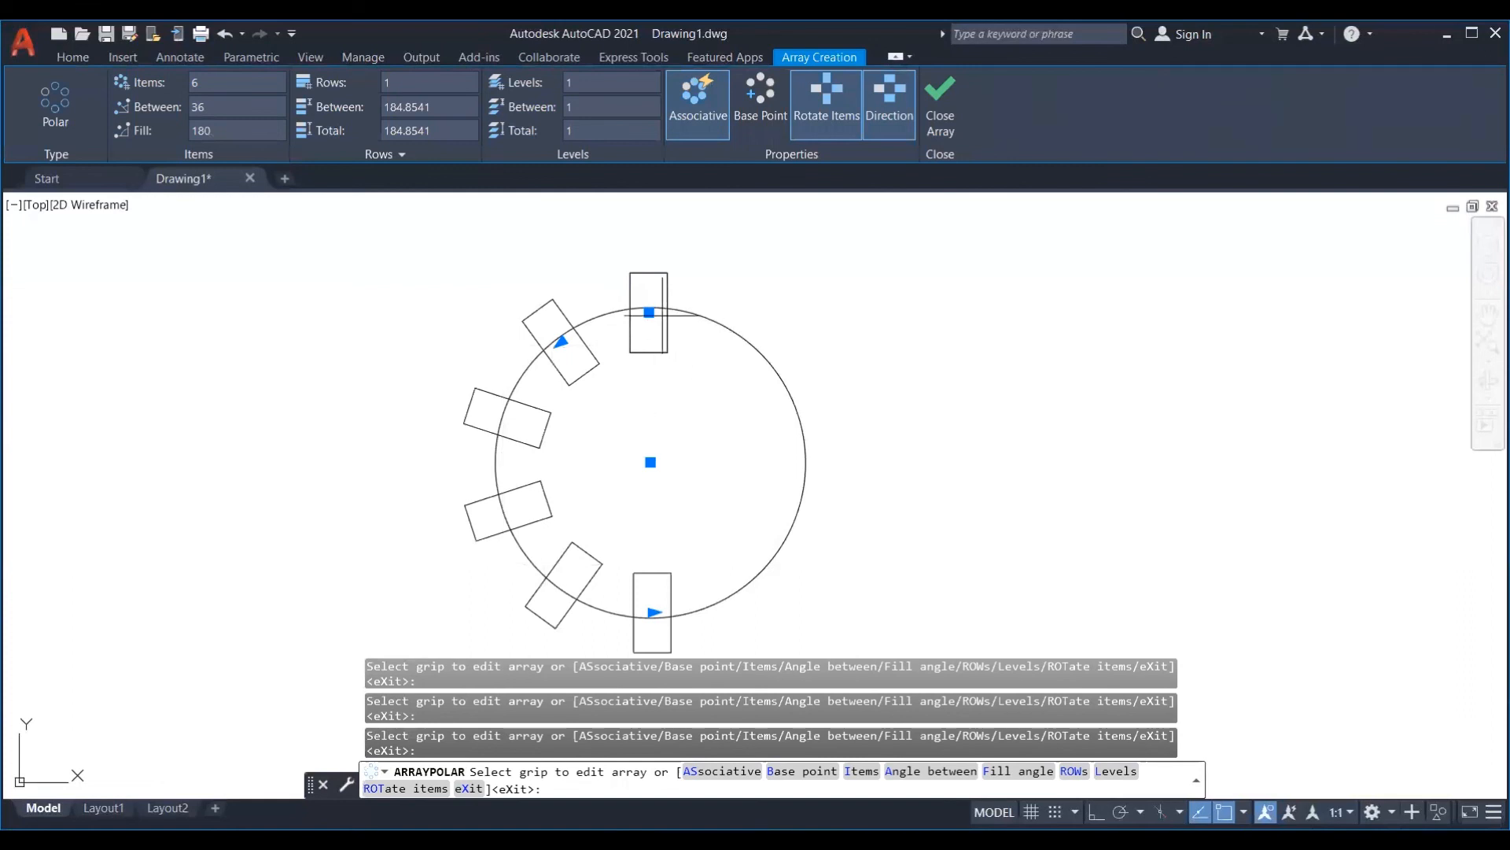
{"action": "left_click", "coordinate": [881, 116]}
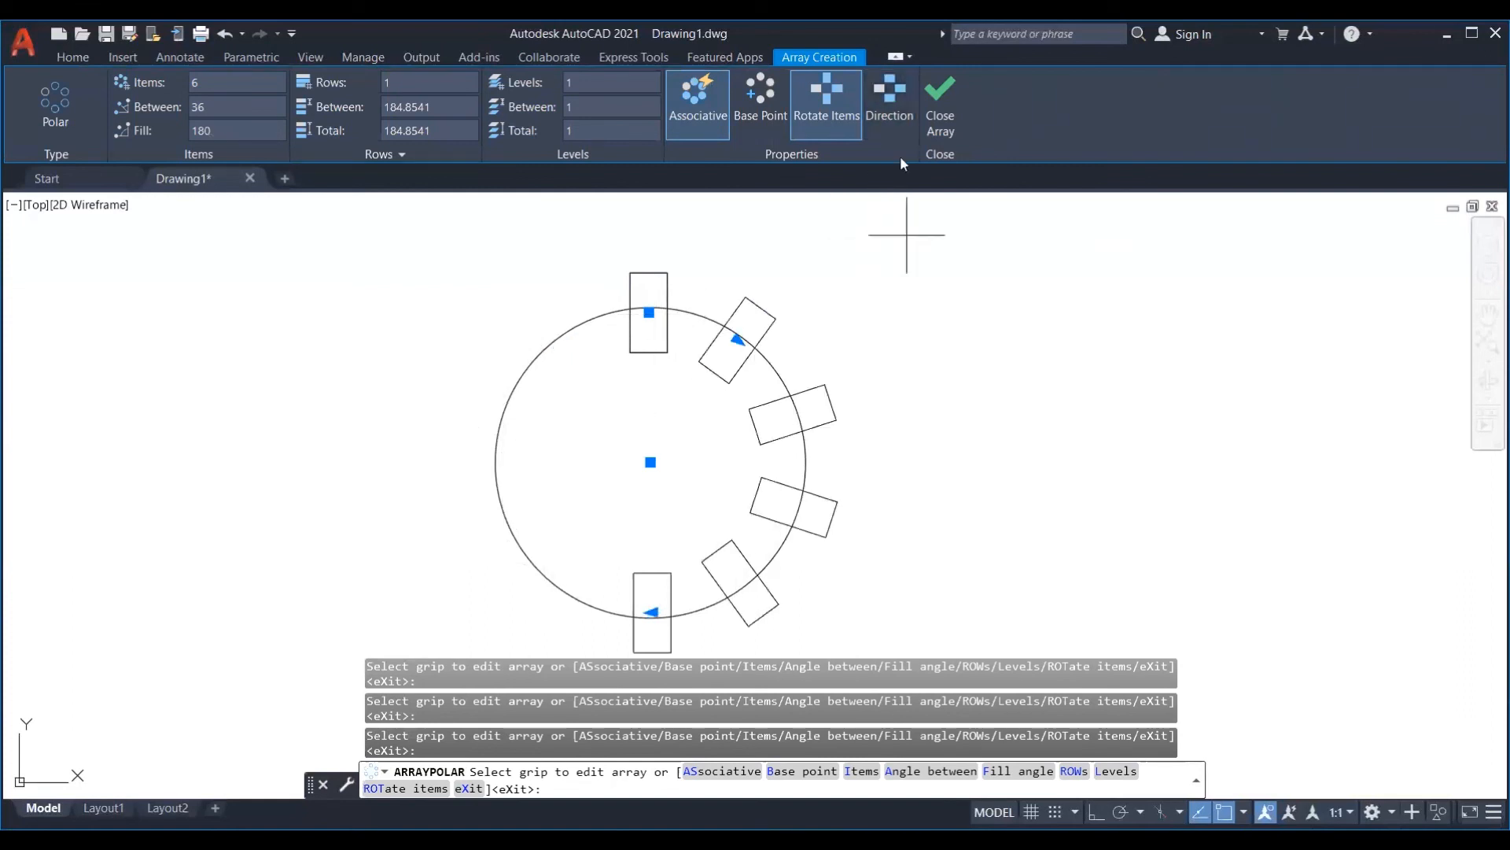
{"action": "left_click", "coordinate": [893, 112]}
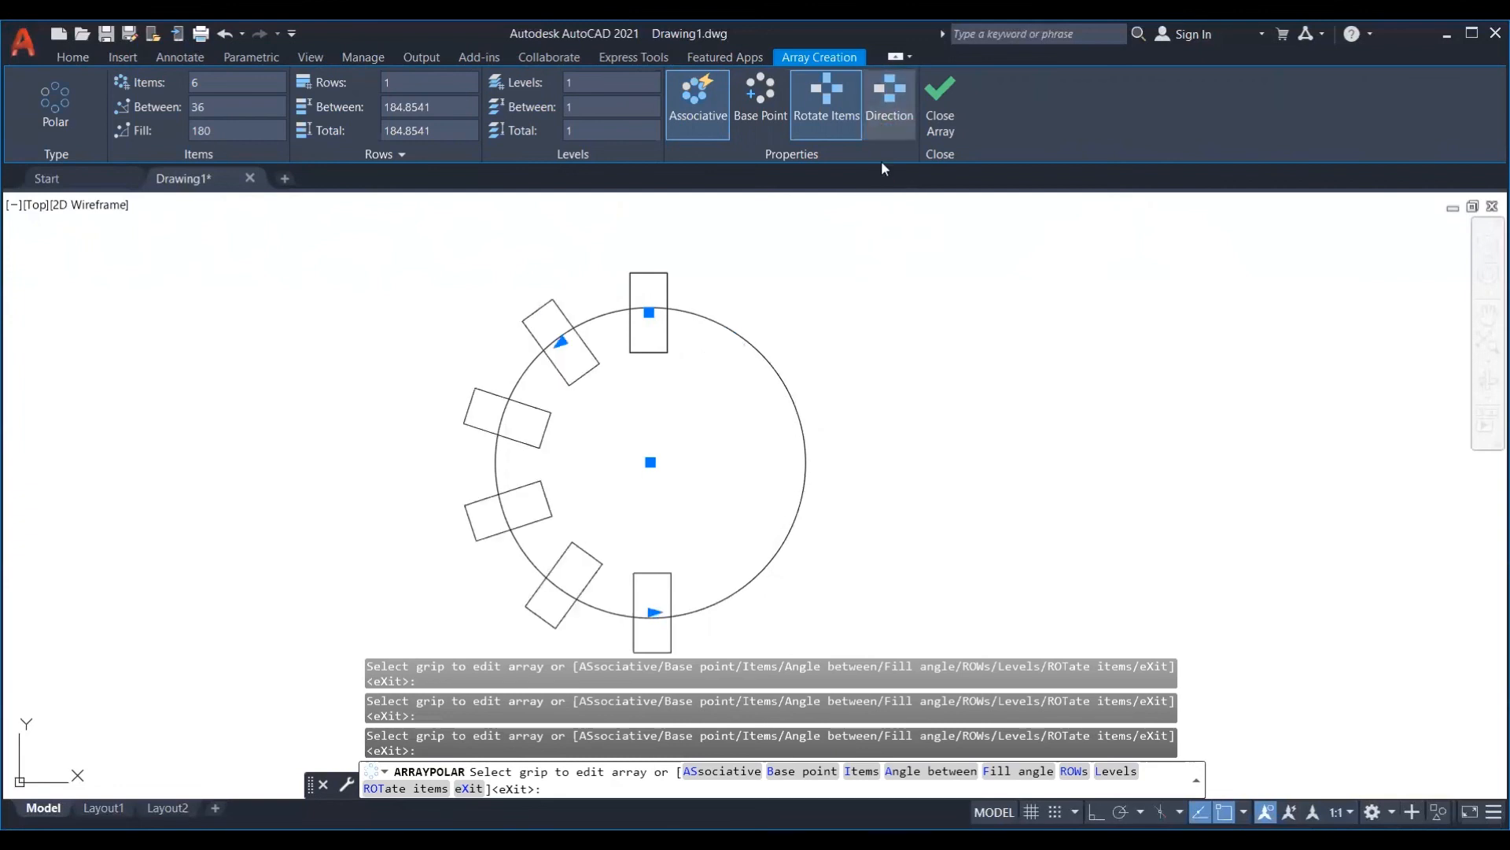
{"action": "left_click", "coordinate": [897, 124]}
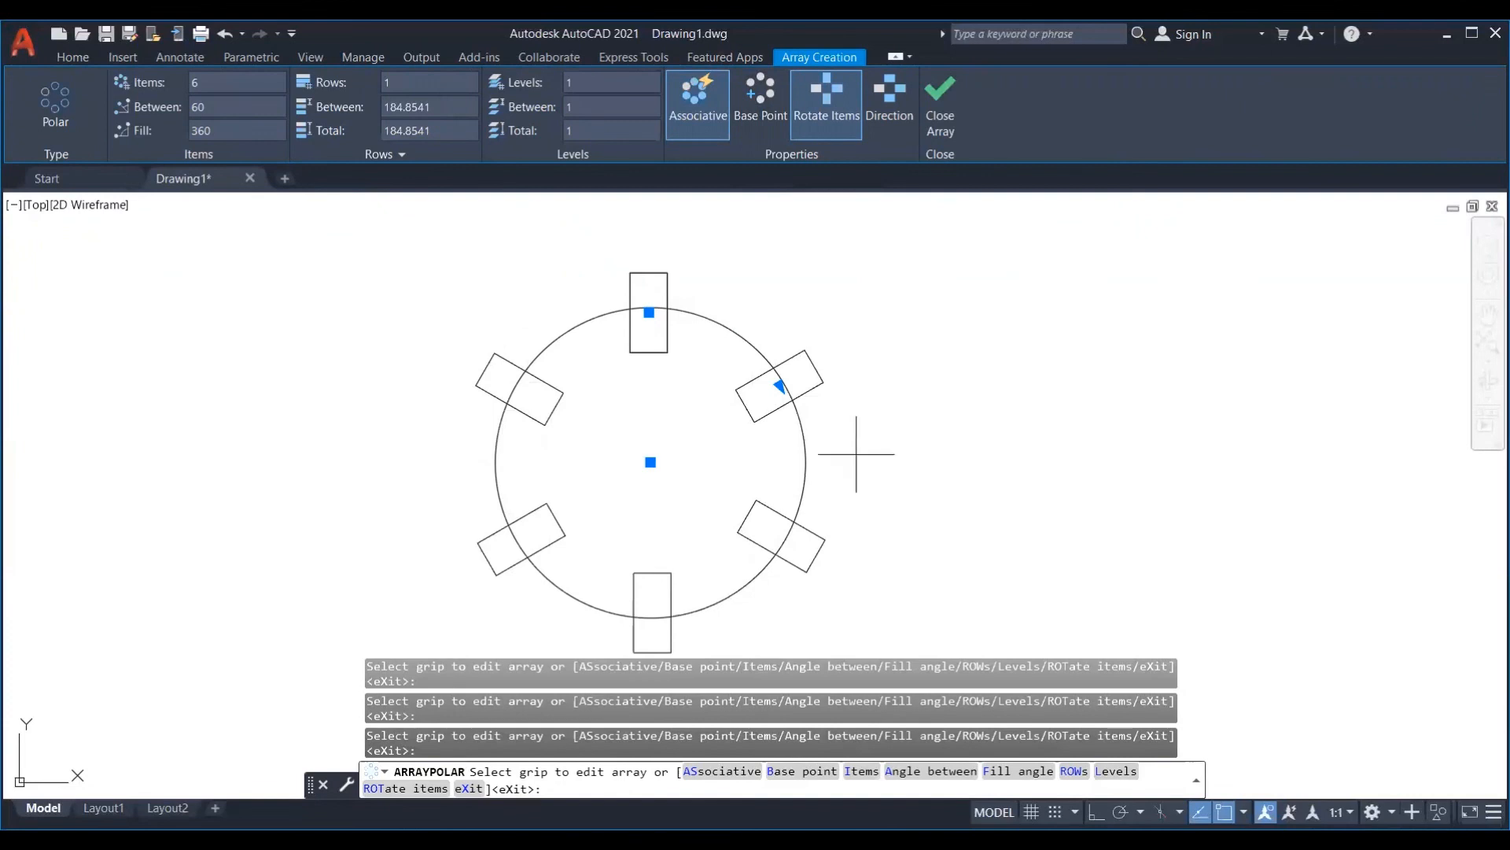
- Set the polar array's angle between items to 30 and its item count to 7
{"action": "middle_click_drag", "start_coordinate": [865, 443], "coordinate": [873, 417]}
{"action": "left_click", "coordinate": [810, 106]}
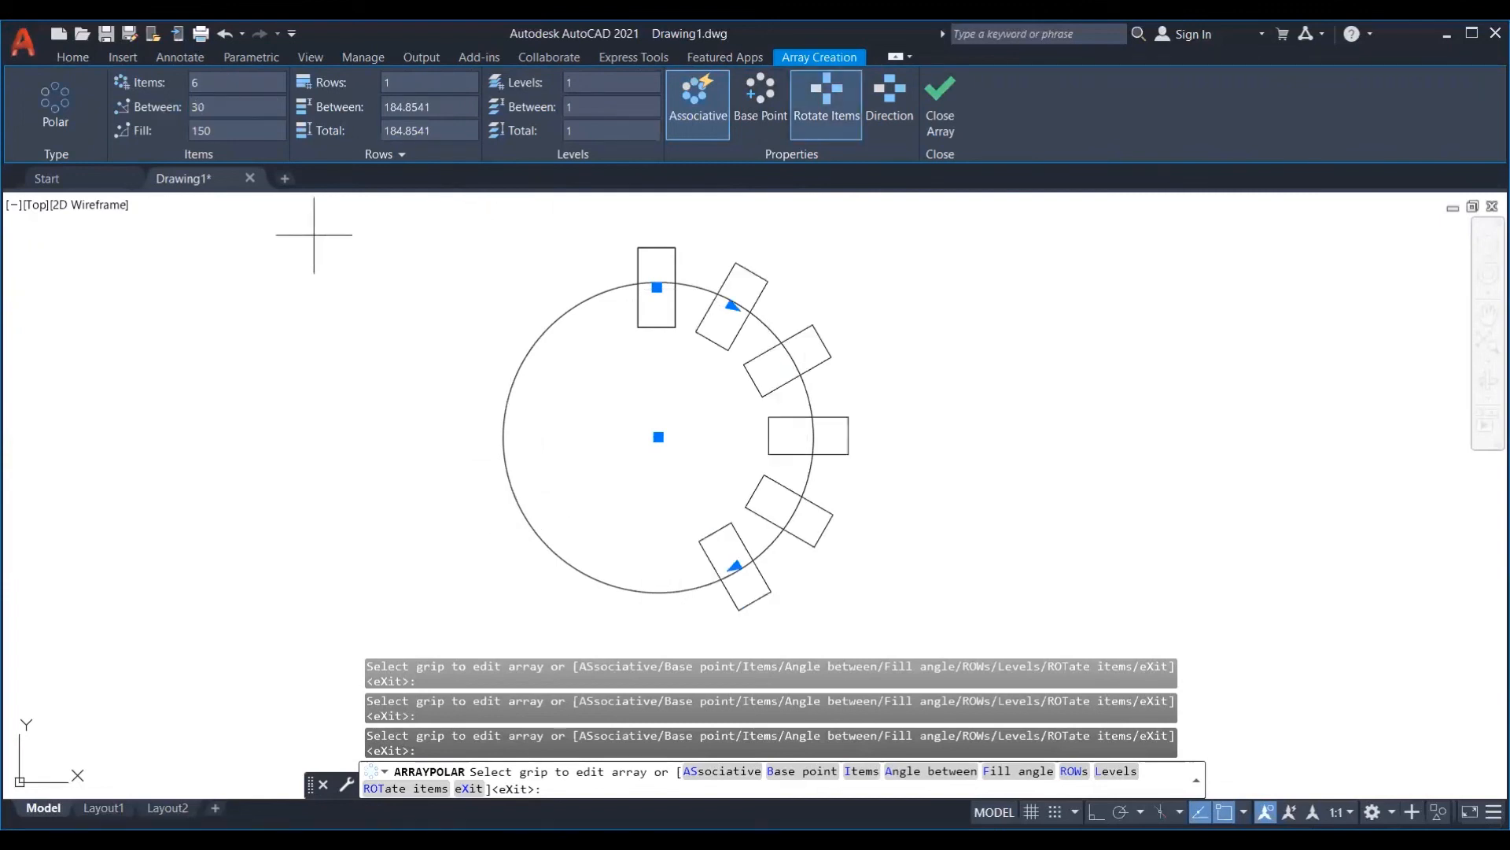
{"action": "key", "text": "Tab"}
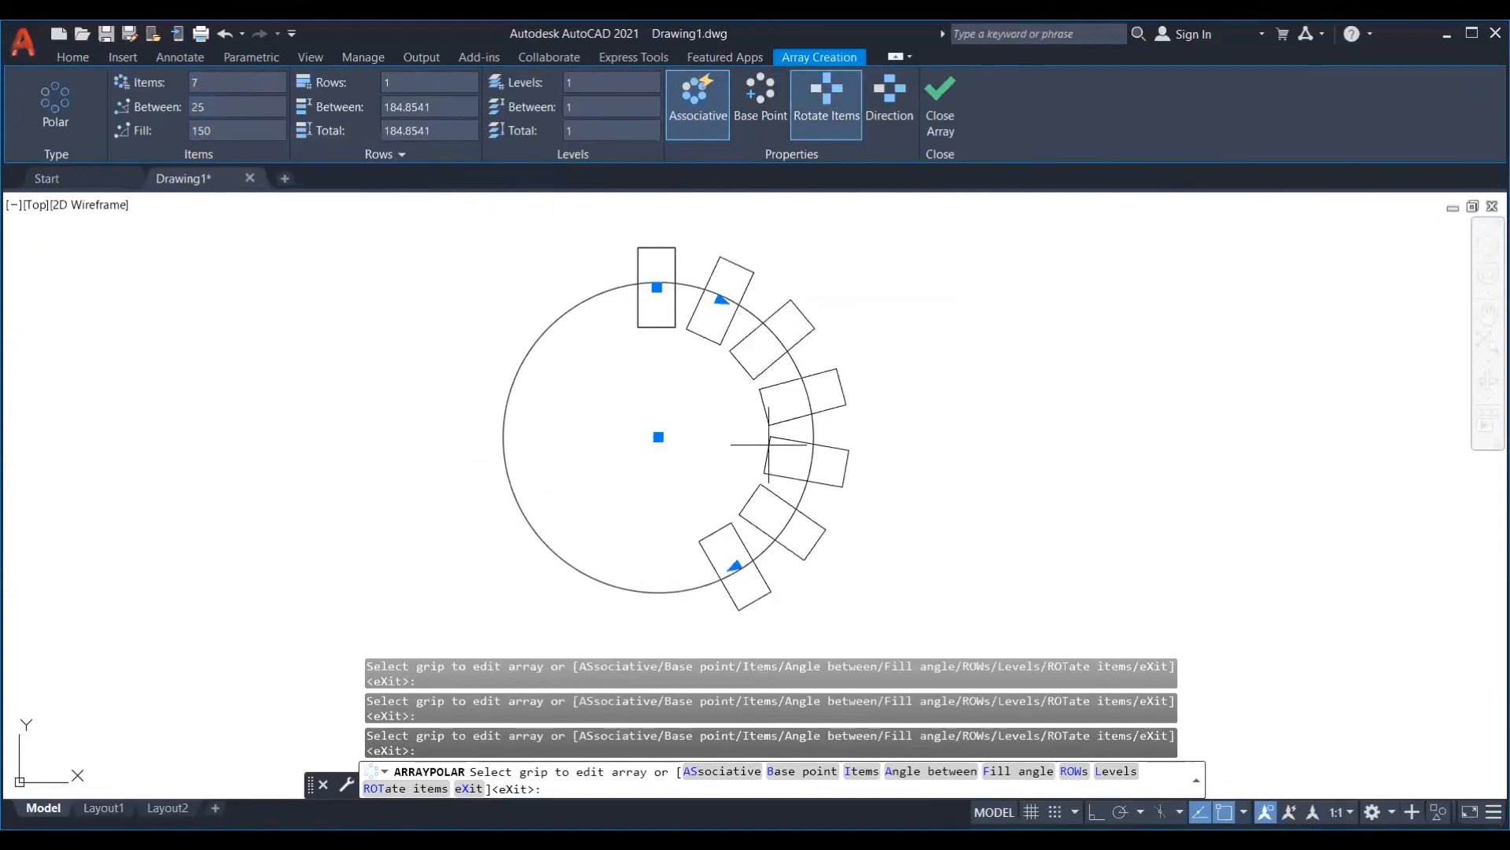